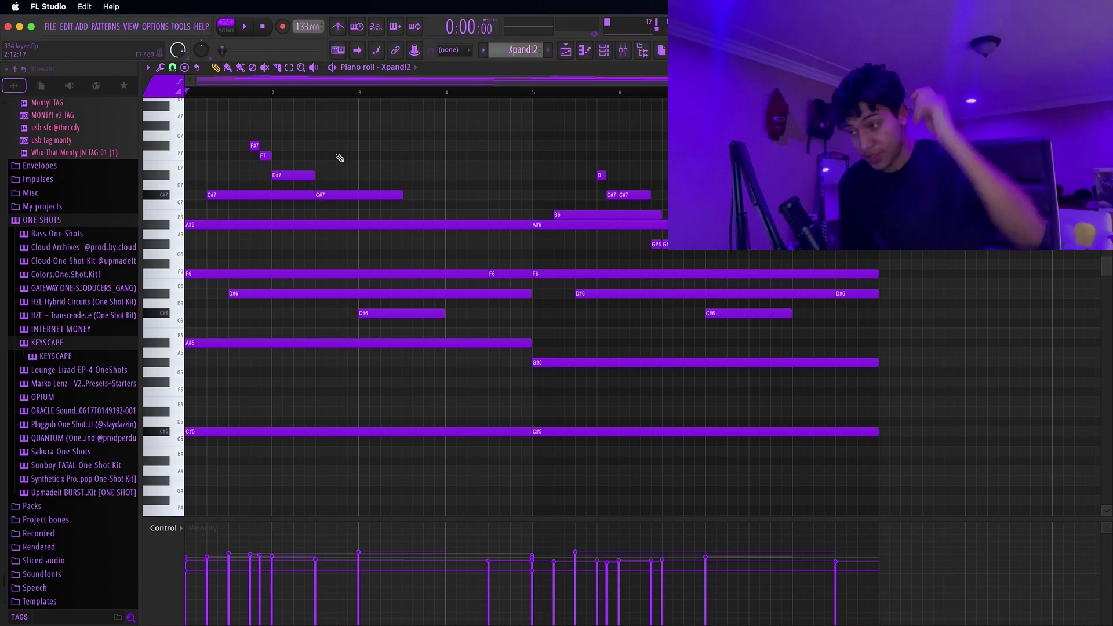
- Open the first Xpand!2 channel's instrument to review its piano preset, close it, and play the piano roll pattern
{"action": "left_click", "coordinate": [605, 51]}
{"action": "left_click", "coordinate": [342, 360]}
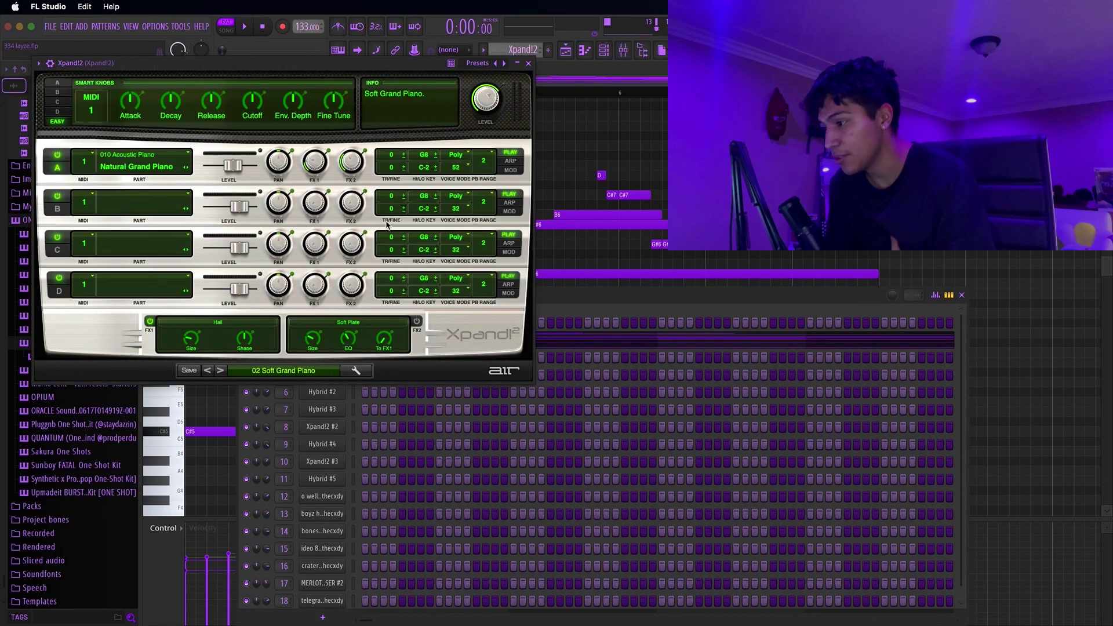
{"action": "left_click", "coordinate": [528, 63]}
{"action": "left_click", "coordinate": [962, 294]}
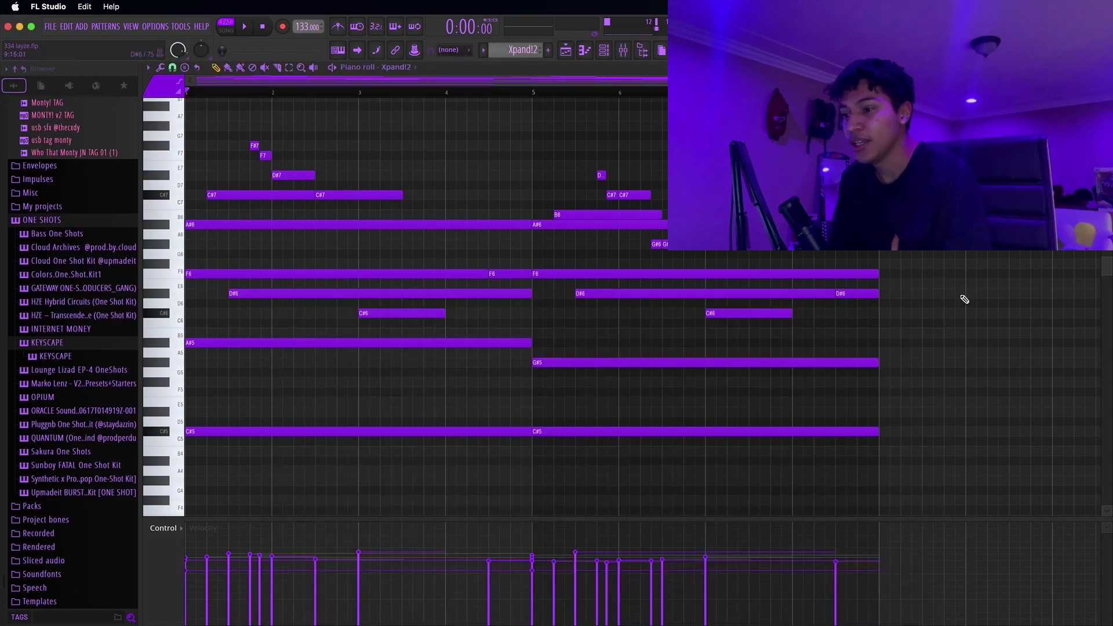
{"action": "key", "text": "space"}
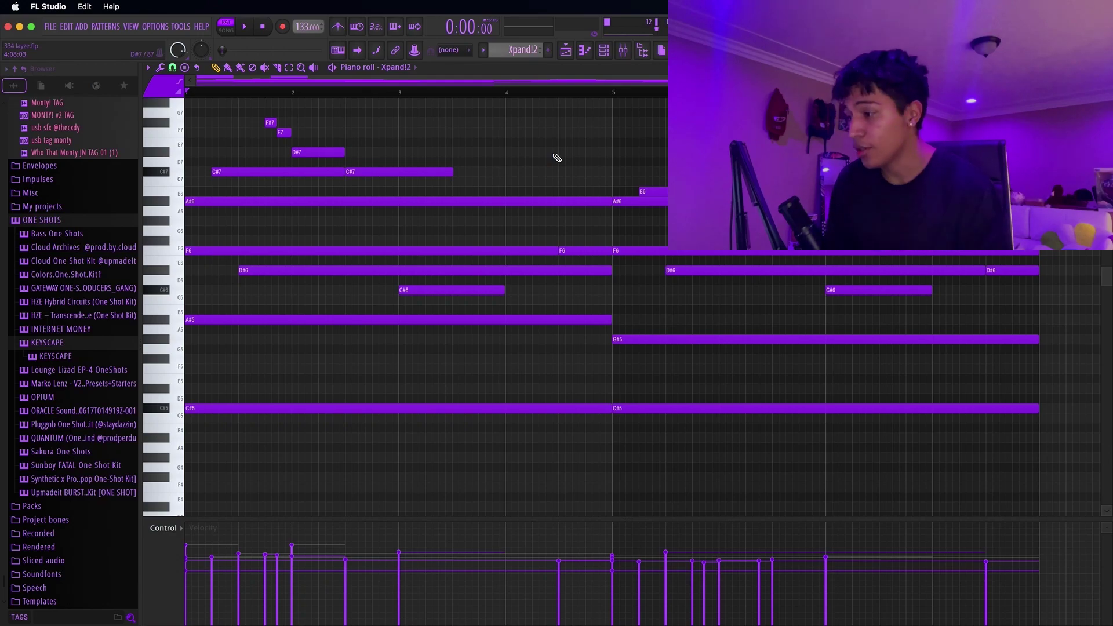
- Examine the sustained low bass notes C#4 and B3 underneath the two chords
{"action": "scroll", "coordinate": [429, 432], "scroll_direction": "down", "scroll_amount": 3}
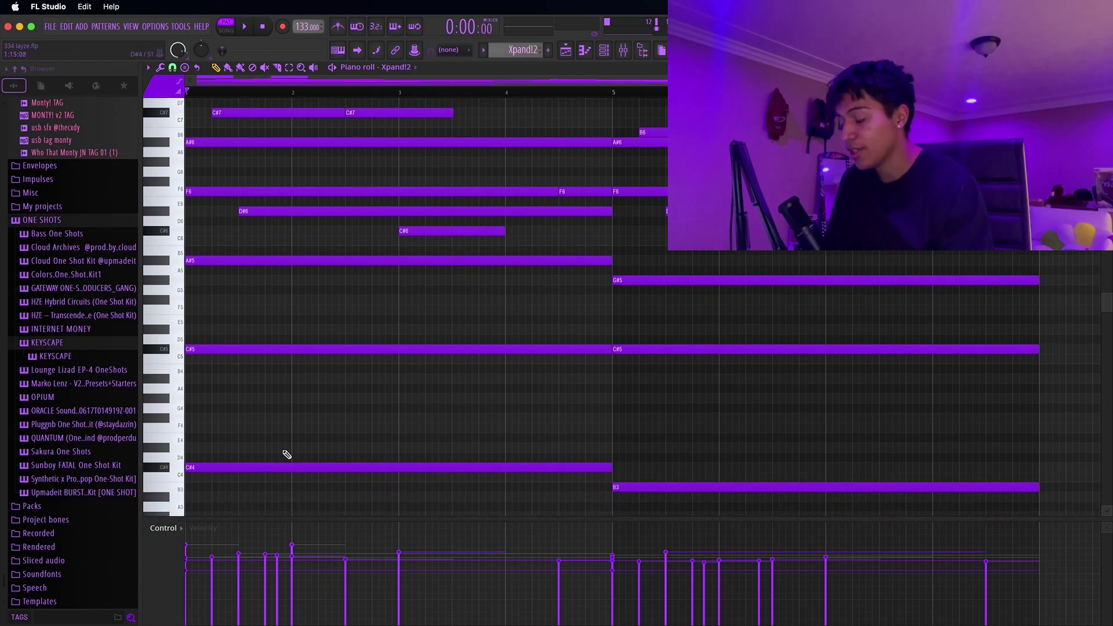
{"action": "scroll", "coordinate": [519, 500], "scroll_direction": "down", "scroll_amount": 3}
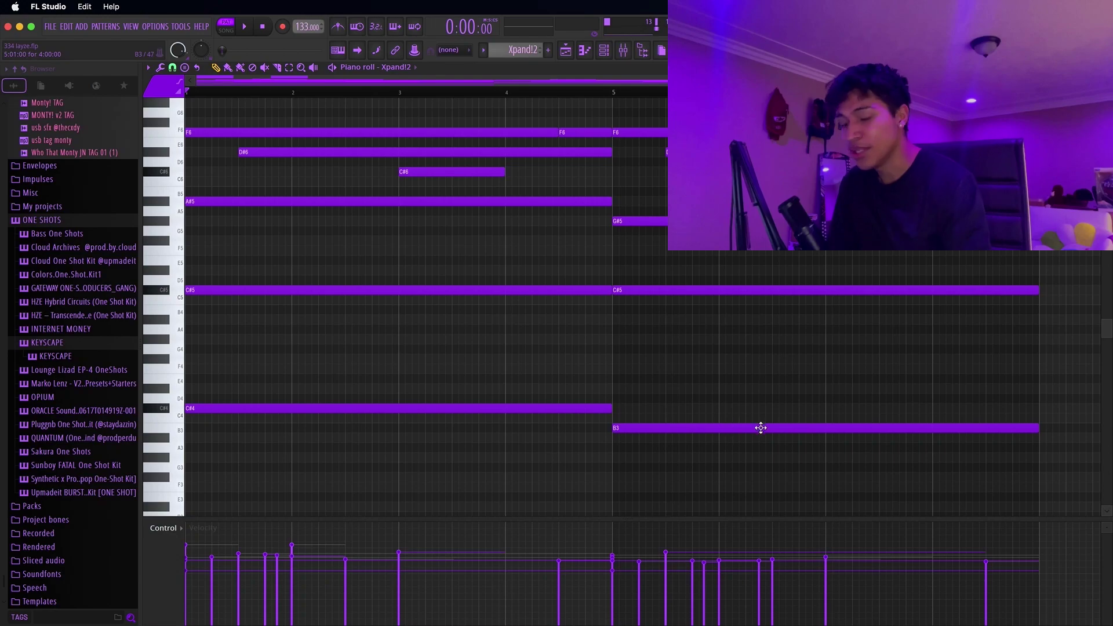
{"action": "scroll", "coordinate": [473, 377], "scroll_direction": "up", "scroll_amount": 4}
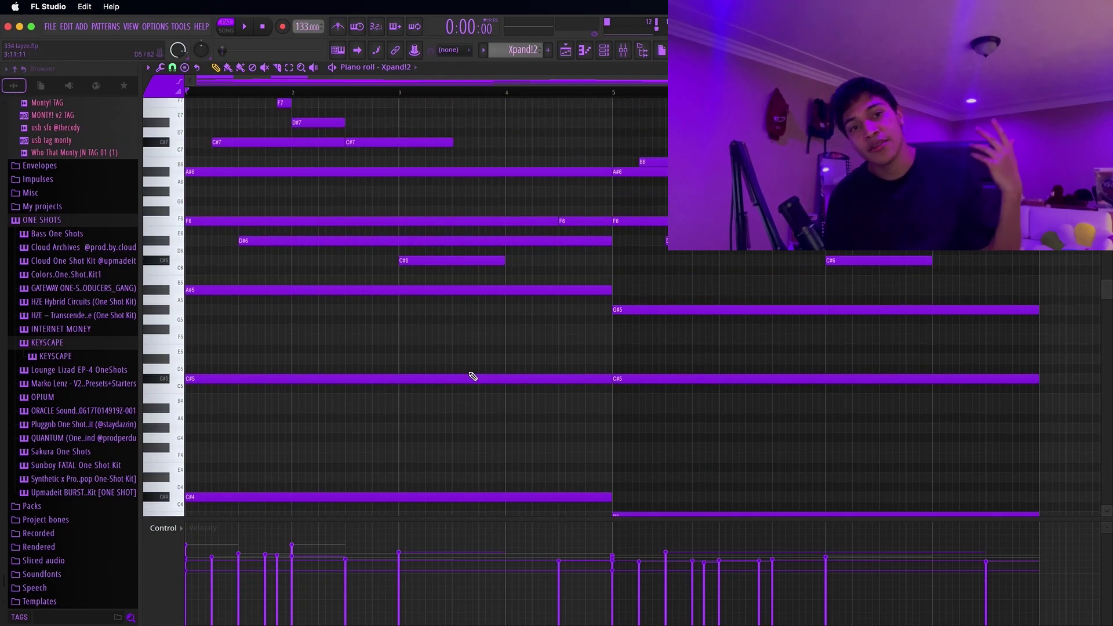
- Select the two stacked example chords above the melody at bars 1 and 2 to examine their notes
{"action": "scroll", "coordinate": [445, 390], "scroll_direction": "up", "scroll_amount": 9}
{"action": "scroll", "coordinate": [393, 412], "scroll_direction": "up", "scroll_amount": 7}
{"action": "left_click_drag", "start_coordinate": [345, 422], "coordinate": [213, 127]}
{"action": "key", "text": "super+c"}
{"action": "mouse_move", "coordinate": [370, 443]}
{"action": "left_mouse_down"}
{"action": "mouse_move", "coordinate": [308, 276]}
{"action": "mouse_move", "coordinate": [182, 189]}
{"action": "left_mouse_up"}
{"action": "key", "text": "super+d"}
{"action": "mouse_move", "coordinate": [370, 422]}
{"action": "left_mouse_down"}
{"action": "mouse_move", "coordinate": [186, 203]}
{"action": "mouse_move", "coordinate": [181, 170]}
{"action": "left_mouse_up"}
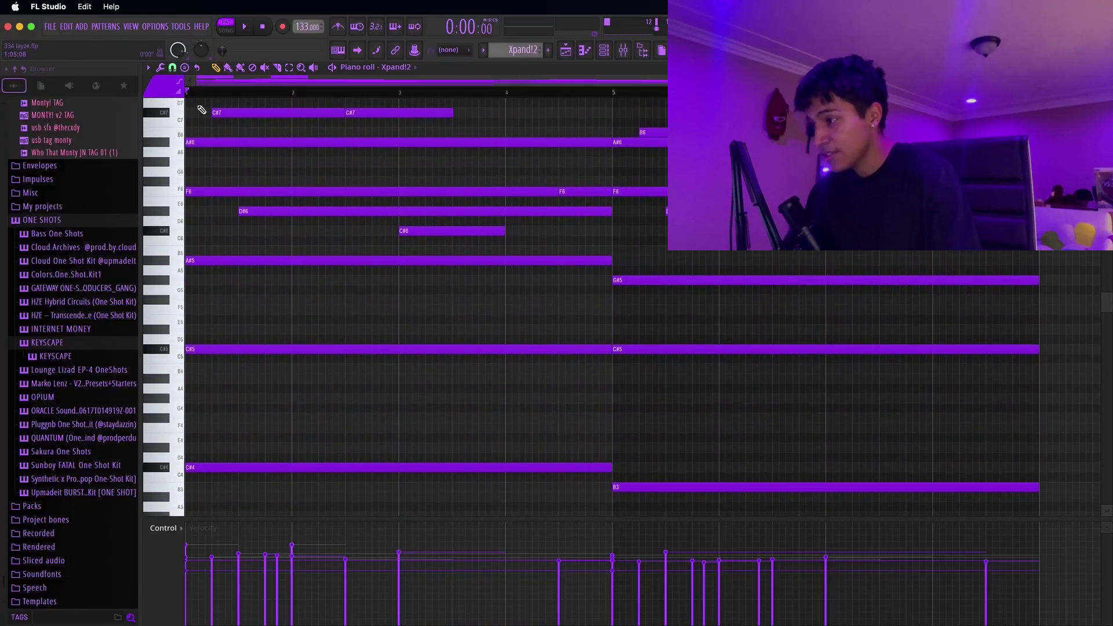
- Examine the piano roll's scale highlighting options for the root note and scale type, and leave them
{"action": "left_click", "coordinate": [149, 67]}
{"action": "mouse_move", "coordinate": [169, 124]}
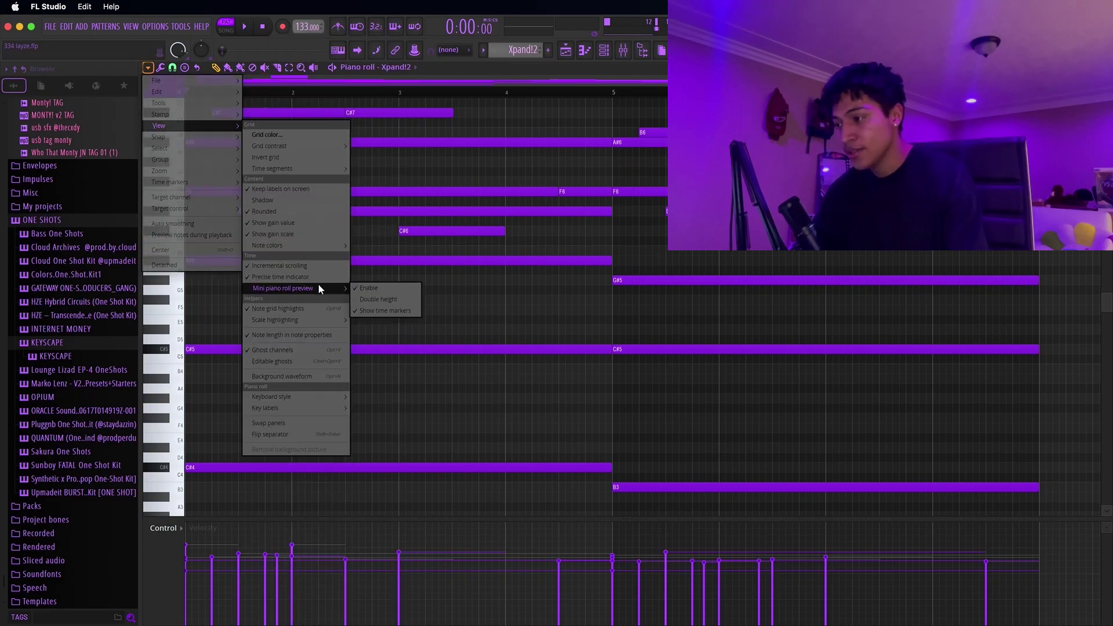
{"action": "mouse_move", "coordinate": [311, 322]}
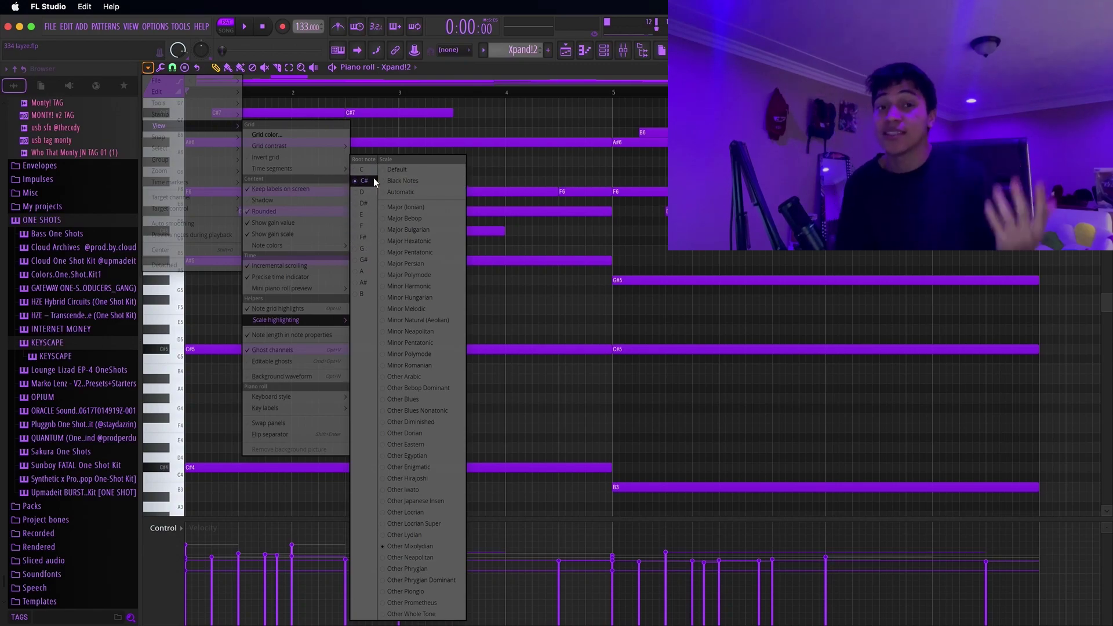
{"action": "left_click", "coordinate": [500, 278]}
- Select the example chord at bar 1 and set the scale highlighting to root C# with the Major (Ionian) scale
{"action": "scroll", "coordinate": [370, 296], "scroll_direction": "up", "scroll_amount": 10}
{"action": "left_click_drag", "start_coordinate": [234, 413], "coordinate": [187, 106]}
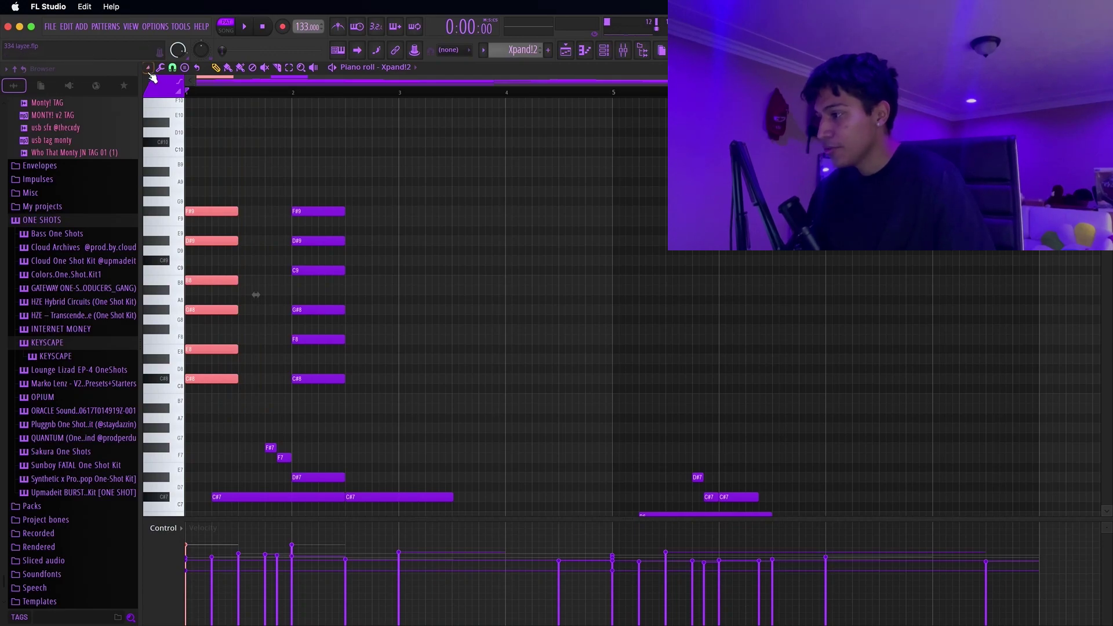
{"action": "left_click", "coordinate": [148, 68]}
{"action": "mouse_move", "coordinate": [165, 124]}
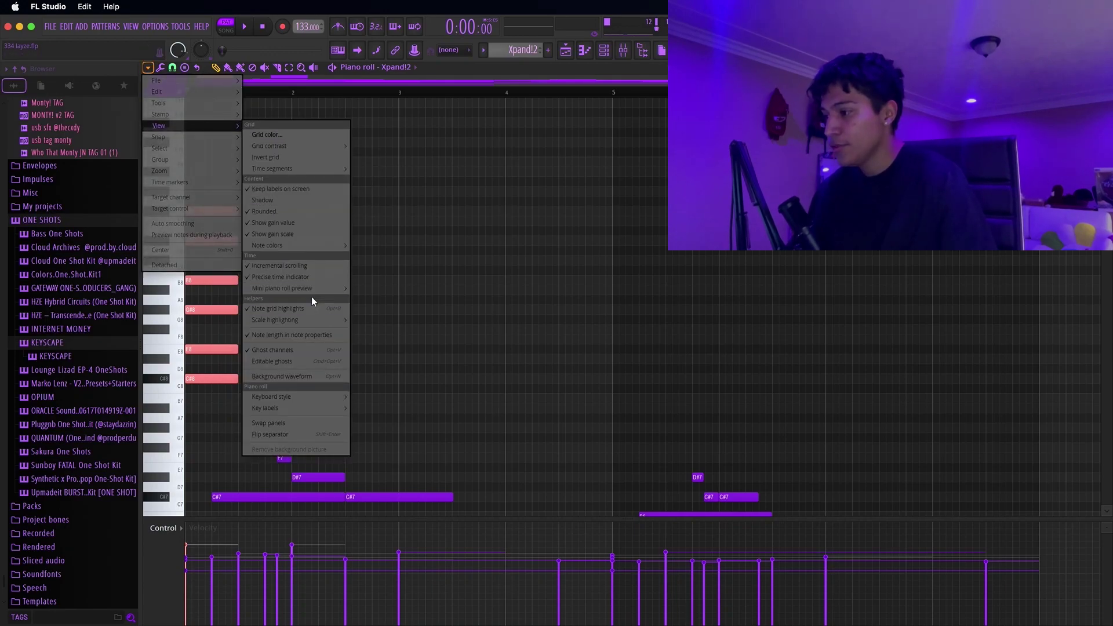
{"action": "mouse_move", "coordinate": [307, 321]}
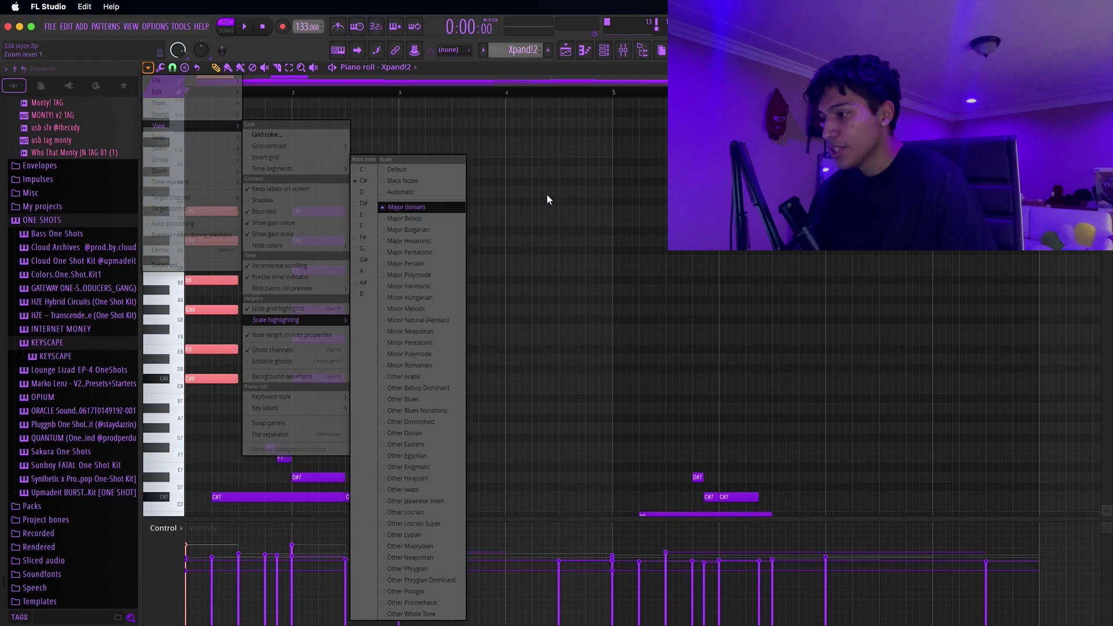
{"action": "left_click", "coordinate": [549, 200]}
- Select the example chords at bars 1 and 2 in turn to compare their notes
{"action": "left_click_drag", "start_coordinate": [335, 412], "coordinate": [337, 160]}
{"action": "left_click_drag", "start_coordinate": [334, 393], "coordinate": [323, 191]}
{"action": "left_click_drag", "start_coordinate": [238, 403], "coordinate": [198, 177]}
{"action": "left_click_drag", "start_coordinate": [348, 392], "coordinate": [297, 157]}
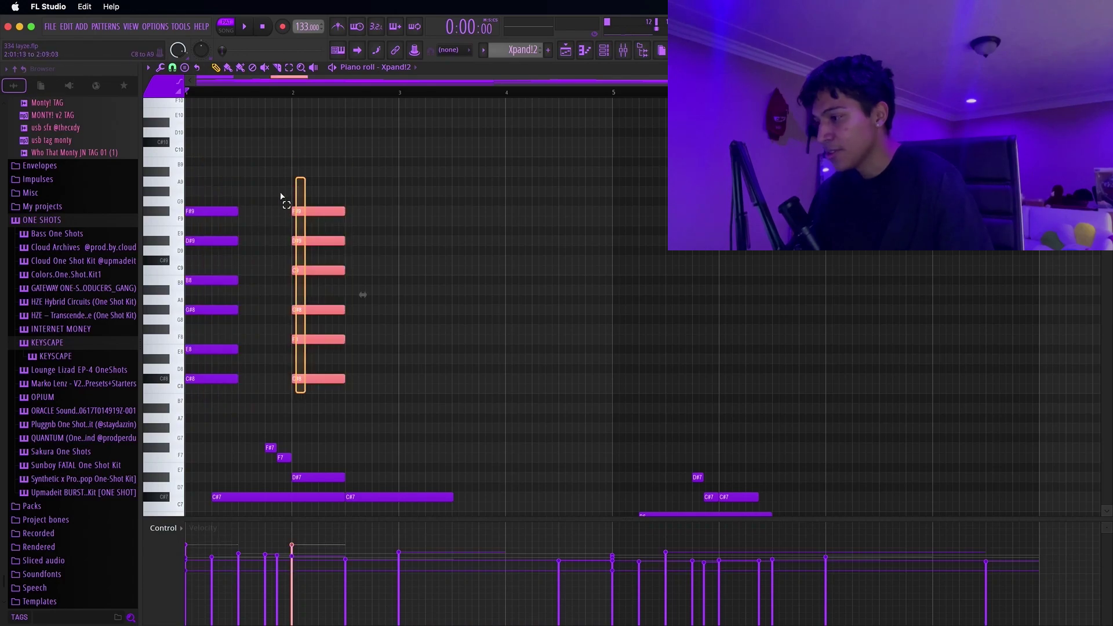
{"action": "left_click", "coordinate": [470, 255], "text": "super"}
{"action": "scroll", "coordinate": [330, 391], "scroll_direction": "up", "scroll_amount": 1}
{"action": "scroll", "coordinate": [330, 391], "scroll_direction": "up", "scroll_amount": 1}
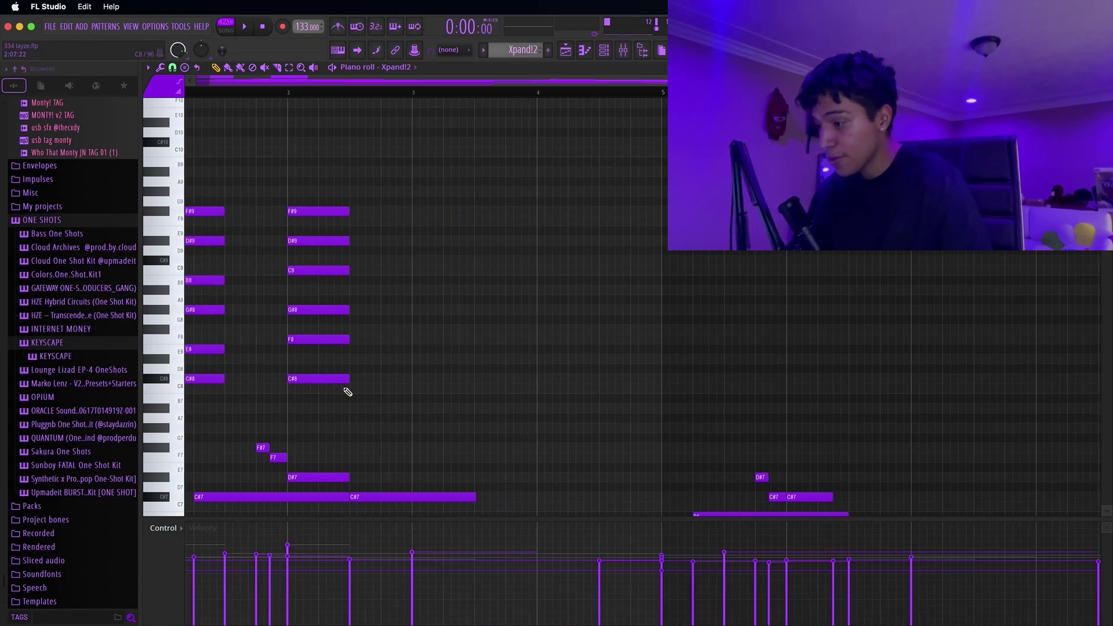
{"action": "scroll", "coordinate": [242, 375], "scroll_direction": "right", "scroll_amount": 2}
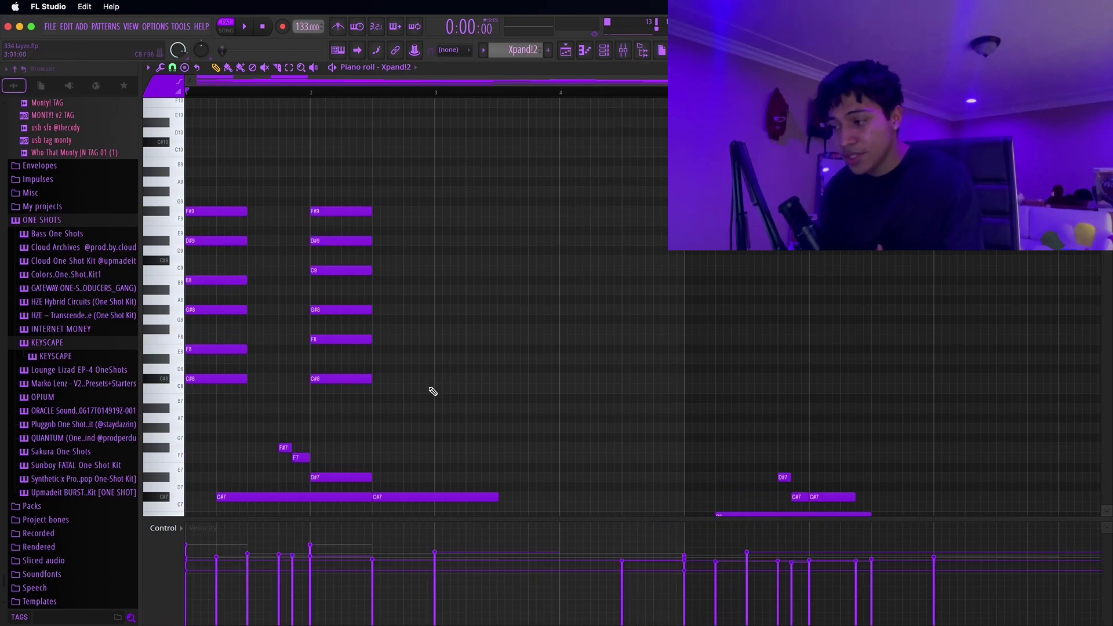
{"action": "left_click_drag", "start_coordinate": [355, 400], "coordinate": [356, 181]}
{"action": "scroll", "coordinate": [465, 266], "scroll_direction": "right", "scroll_amount": 3}
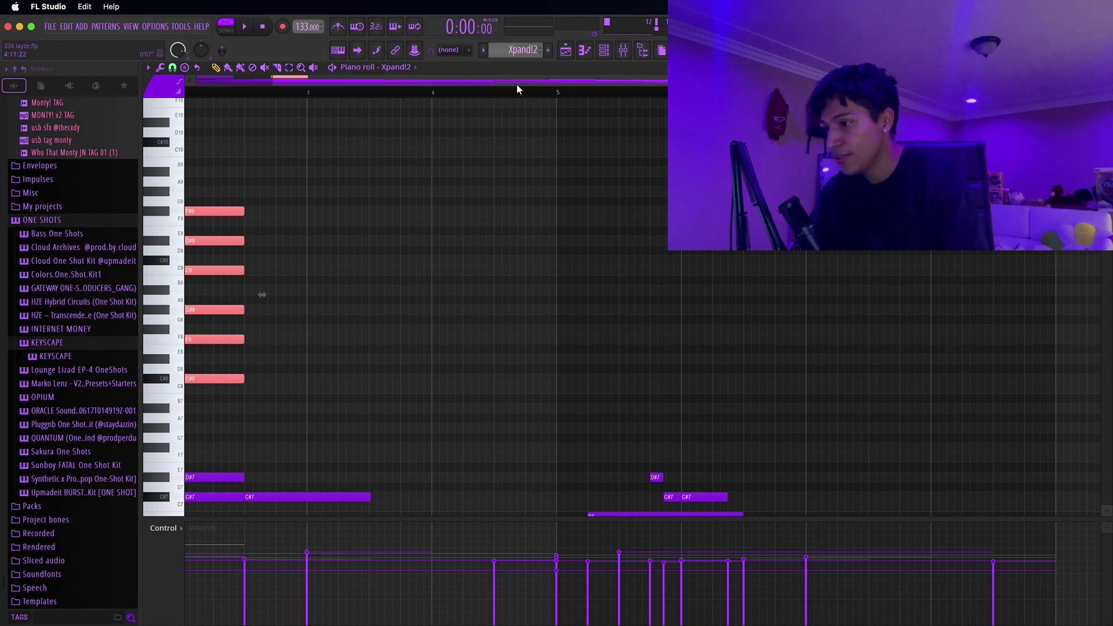
- Delete the six-note example chord at bar 2, keeping the one at bar 1
{"action": "scroll", "coordinate": [302, 160], "scroll_direction": "left", "scroll_amount": 3}
{"action": "scroll", "coordinate": [304, 296], "scroll_direction": "down", "scroll_amount": 5}
{"action": "scroll", "coordinate": [336, 302], "scroll_direction": "up", "scroll_amount": 6}
{"action": "right_click", "coordinate": [339, 438]}
{"action": "right_click", "coordinate": [342, 273]}
{"action": "scroll", "coordinate": [235, 428], "scroll_direction": "up", "scroll_amount": 2}
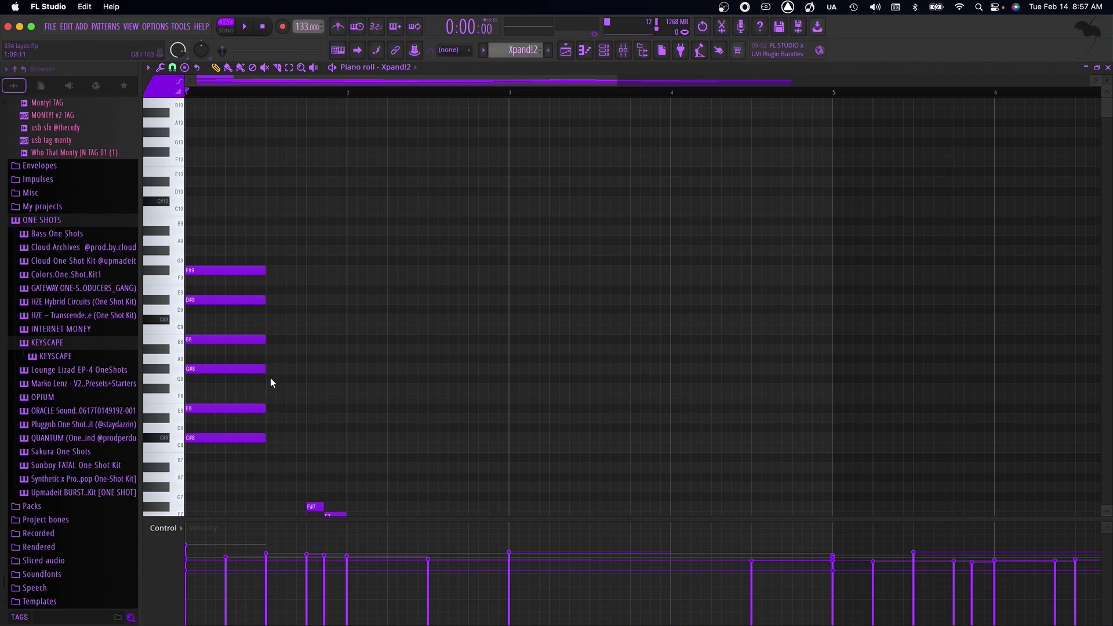
- Select progressively more notes of the bar 1 example chord, from the C#8, E8, G#8 triad up through B8, D#9 and F#9
{"action": "left_click_drag", "start_coordinate": [261, 451], "coordinate": [229, 368]}
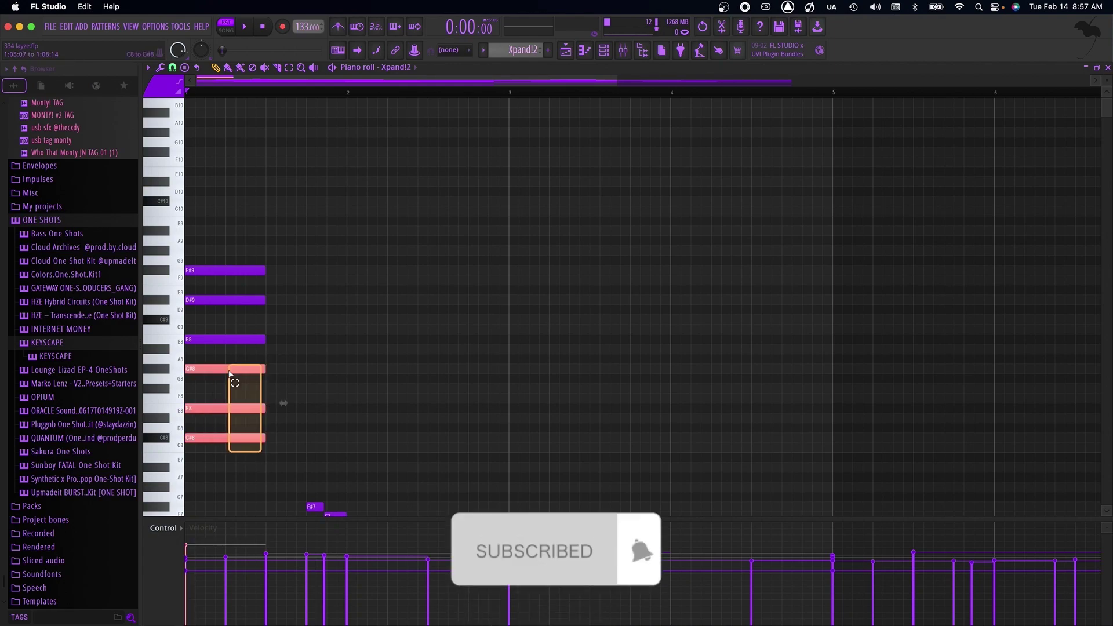
{"action": "left_click", "coordinate": [275, 359]}
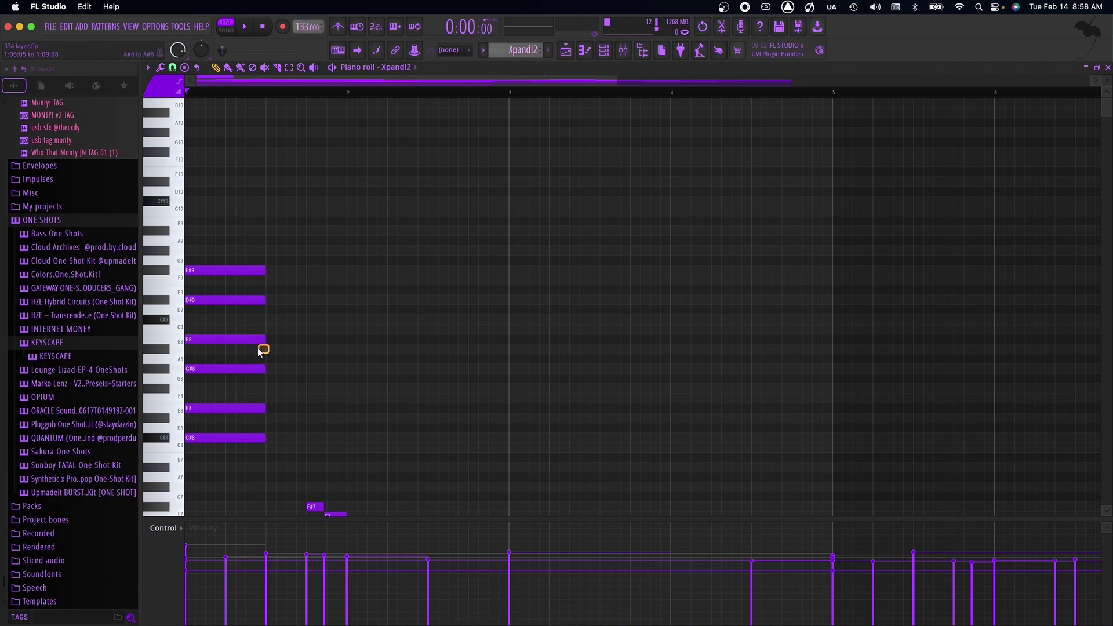
{"action": "left_click", "coordinate": [266, 336]}
{"action": "left_click_drag", "start_coordinate": [255, 467], "coordinate": [253, 343]}
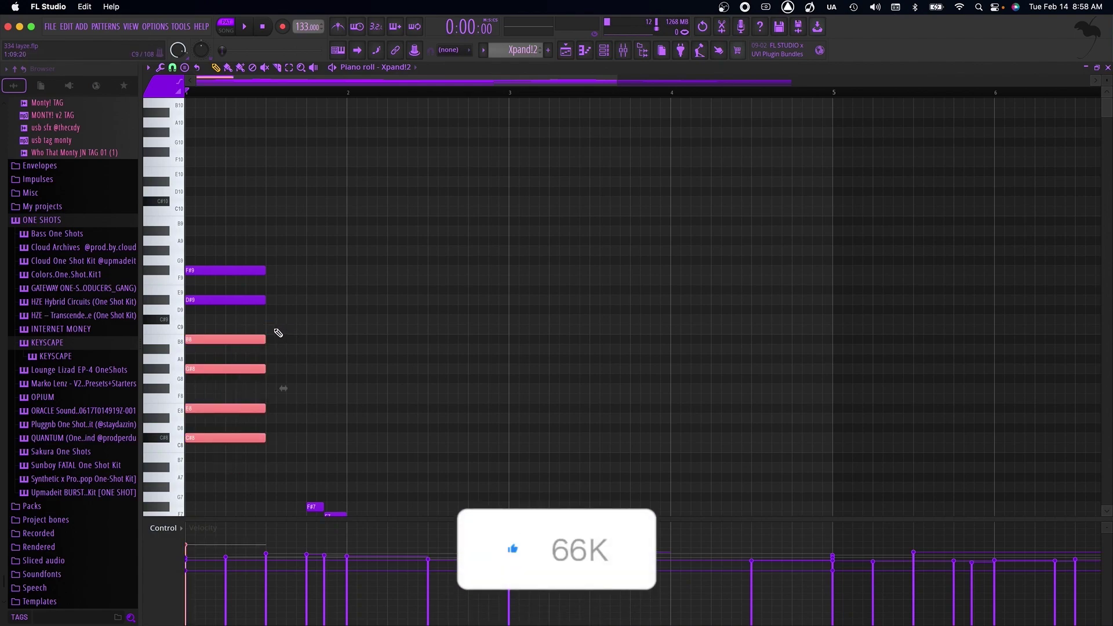
{"action": "left_click", "coordinate": [277, 331]}
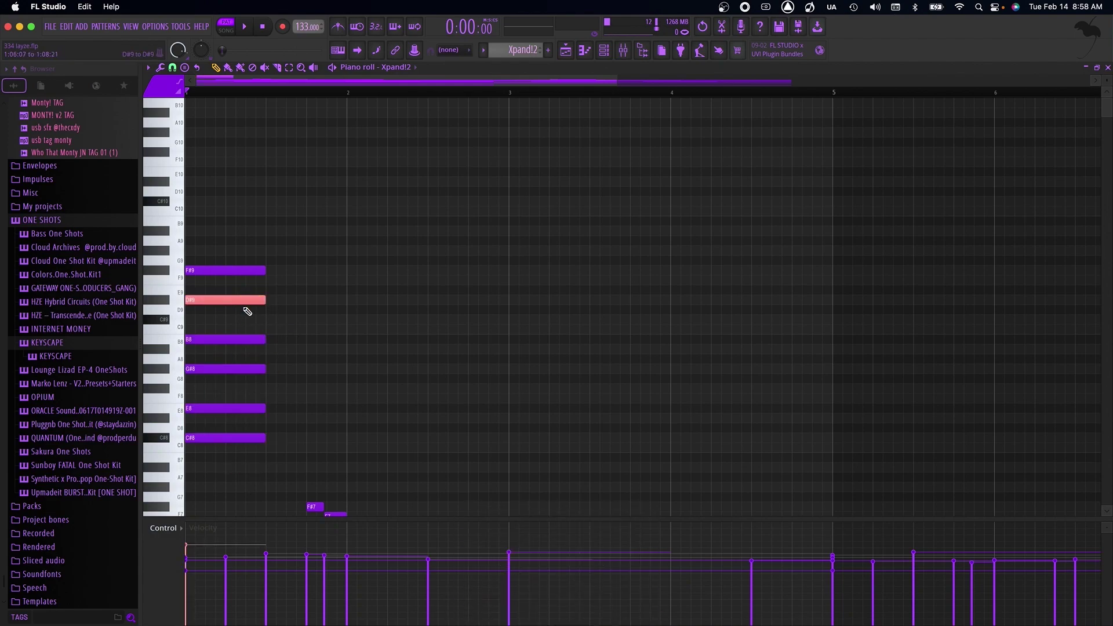
{"action": "left_click_drag", "start_coordinate": [225, 462], "coordinate": [213, 278]}
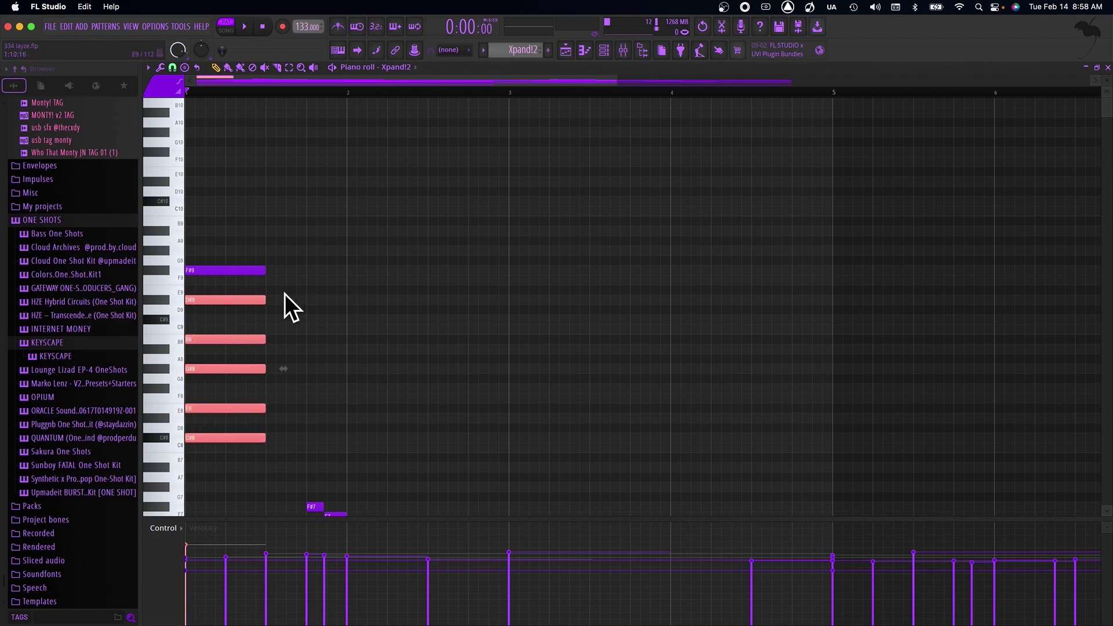
{"action": "left_click", "coordinate": [276, 290]}
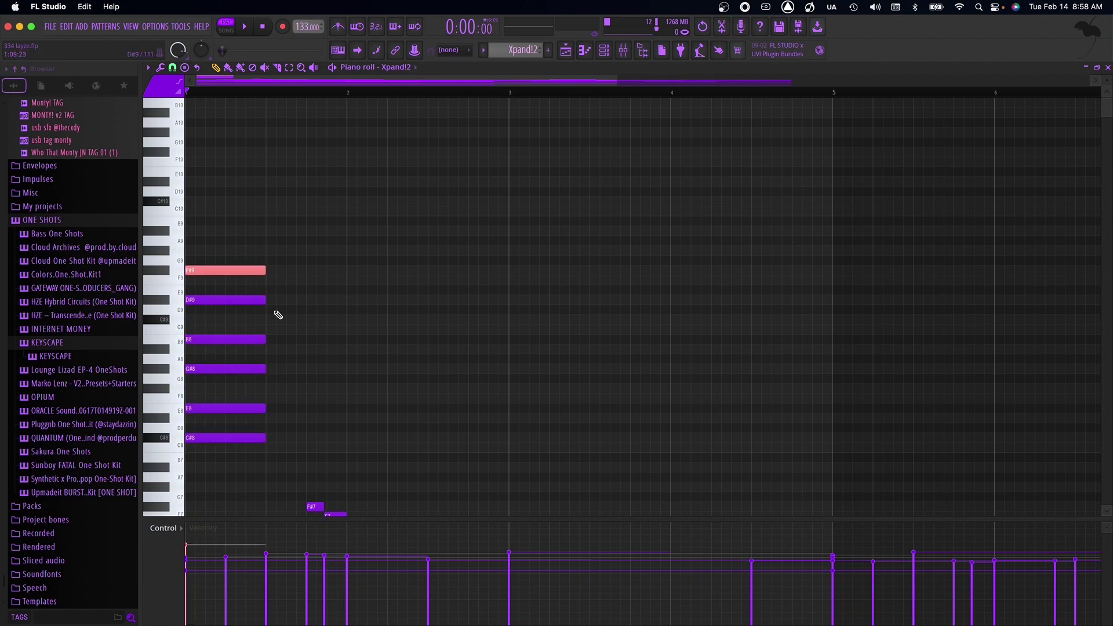
{"action": "left_click_drag", "start_coordinate": [248, 470], "coordinate": [221, 199]}
{"action": "left_click", "coordinate": [398, 327]}
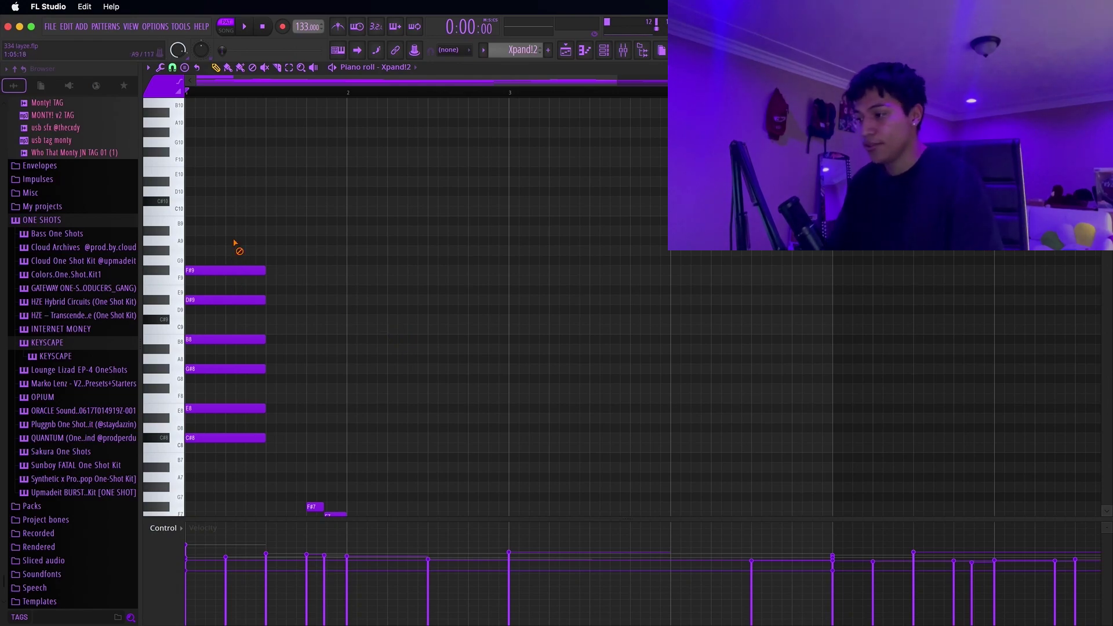
- Delete the remaining six-note example chord at bar 1 and return to the main chords and melody
{"action": "left_click_drag", "start_coordinate": [235, 243], "coordinate": [247, 450]}
{"action": "scroll", "coordinate": [261, 403], "scroll_direction": "down", "scroll_amount": 3, "text": "ctrl"}
{"action": "scroll", "coordinate": [266, 373], "scroll_direction": "down", "scroll_amount": 10}
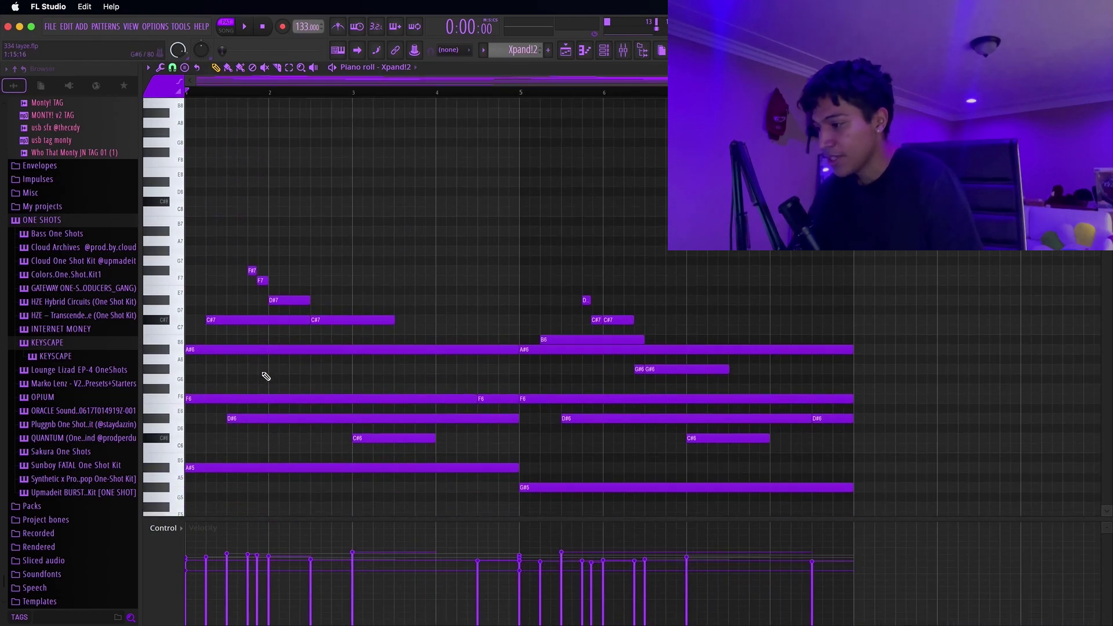
{"action": "scroll", "coordinate": [225, 320], "scroll_direction": "up", "scroll_amount": 2, "text": "ctrl"}
{"action": "scroll", "coordinate": [208, 318], "scroll_direction": "up", "scroll_amount": 1}
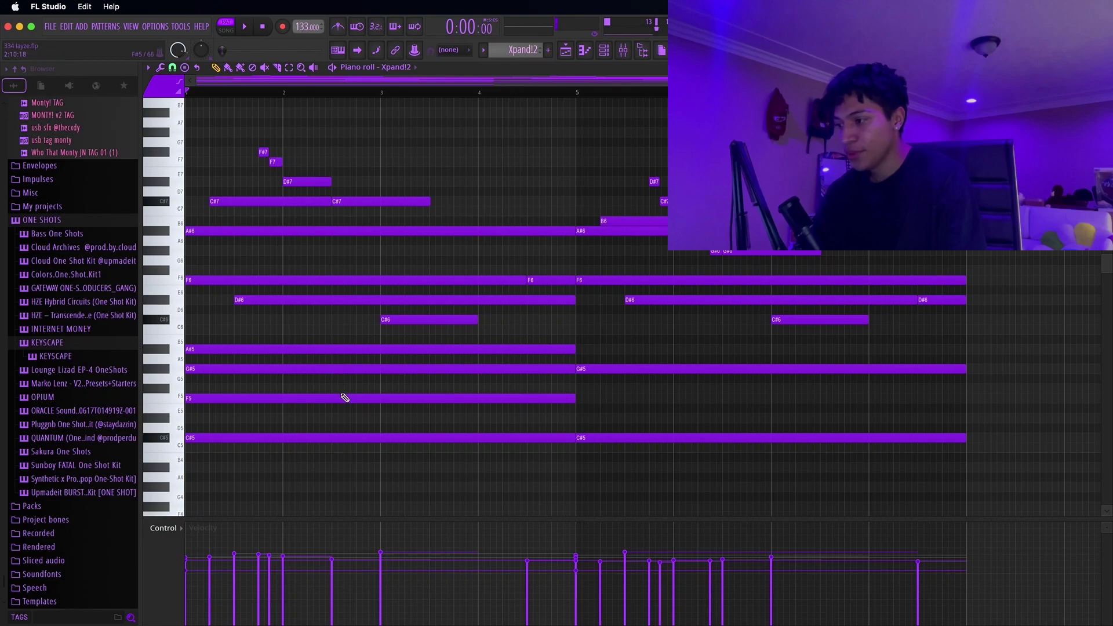
- Delete the F5 and G#5 notes from the first main chord
{"action": "left_click_drag", "start_coordinate": [319, 412], "coordinate": [339, 373]}
{"action": "right_click", "coordinate": [335, 398]}
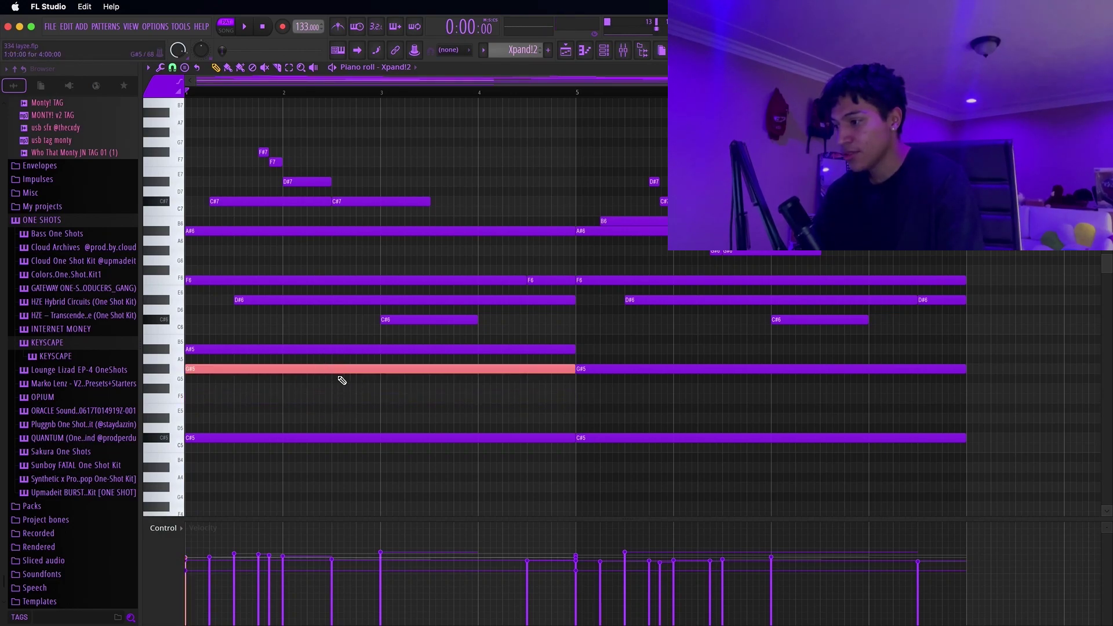
{"action": "right_click", "coordinate": [342, 369]}
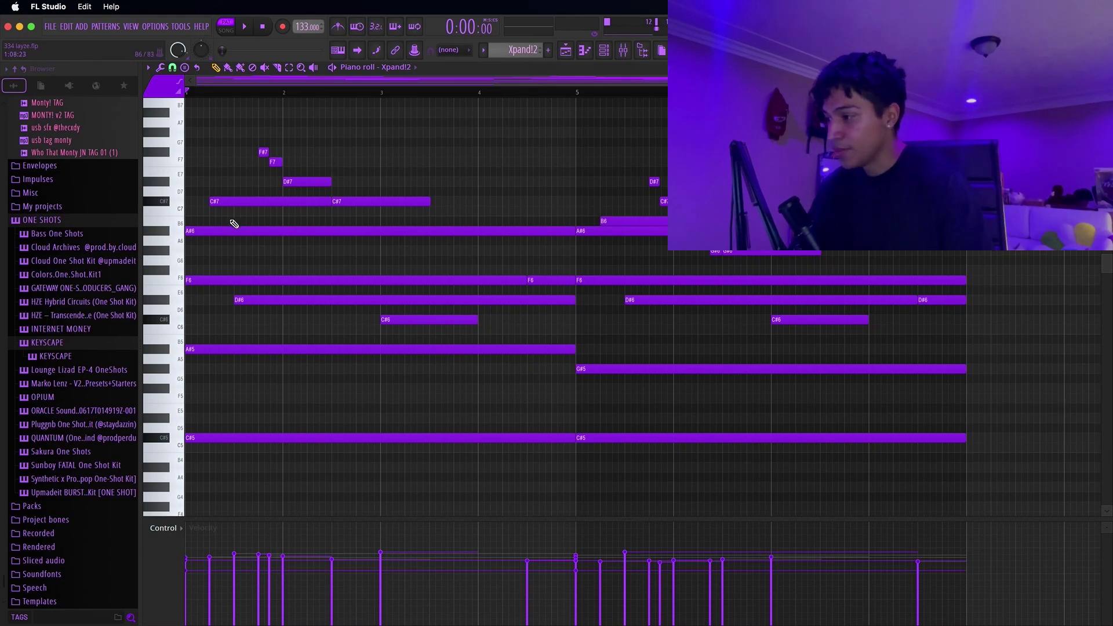
- Point out the D#6 and C#6 notes, and select the sustained notes of the second chord at bar 5 to examine its voicing
{"action": "left_click_drag", "start_coordinate": [279, 307], "coordinate": [290, 300]}
{"action": "left_click_drag", "start_coordinate": [428, 327], "coordinate": [429, 326]}
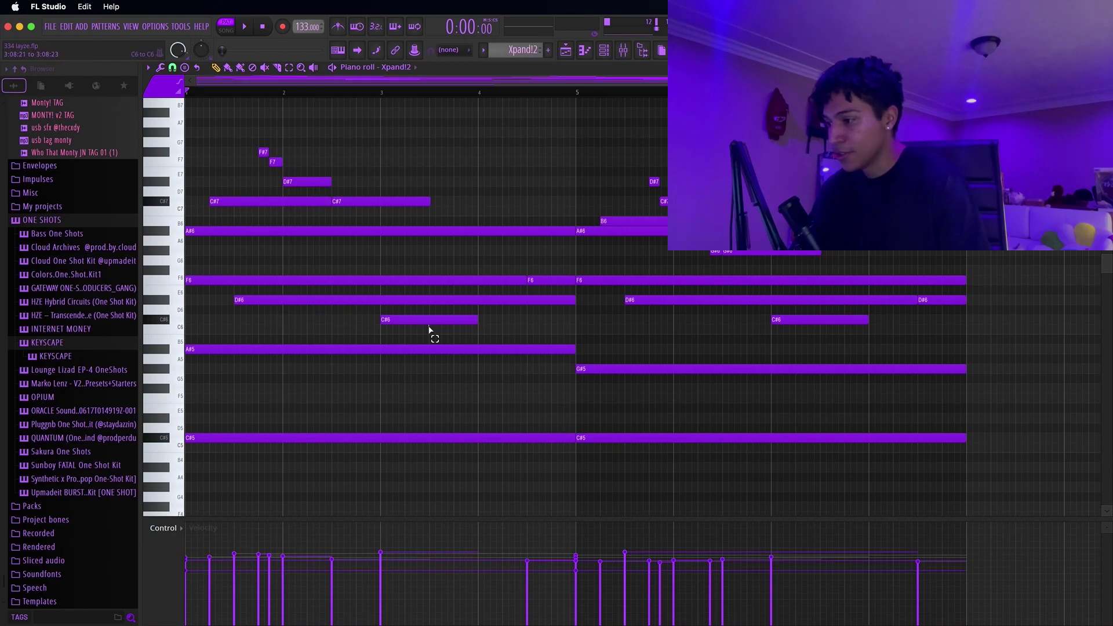
{"action": "scroll", "coordinate": [440, 209], "scroll_direction": "down", "scroll_amount": 2}
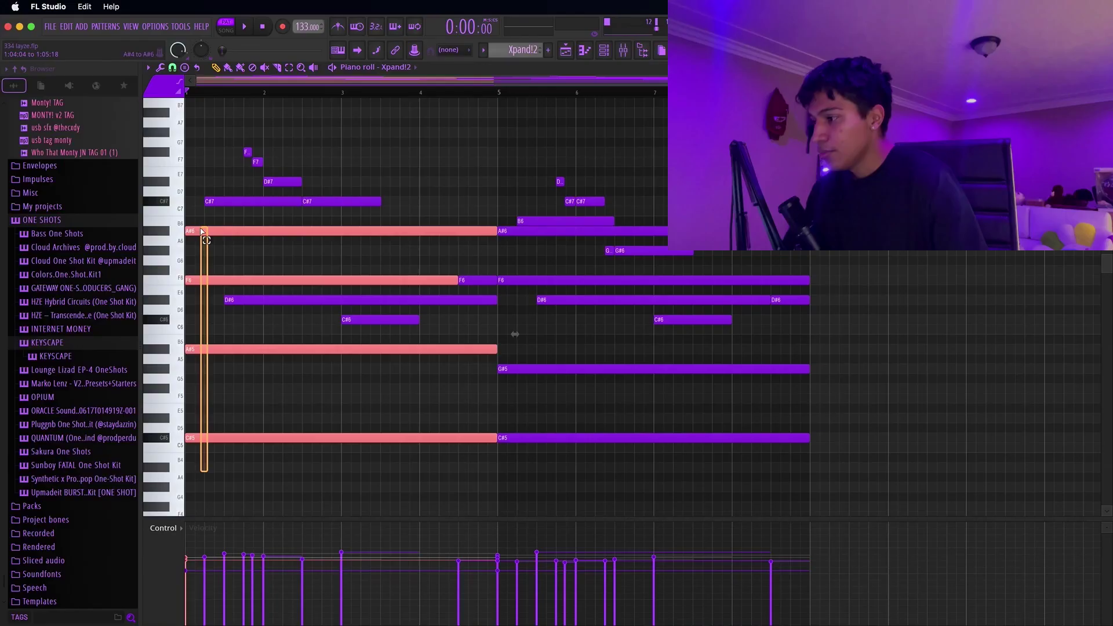
{"action": "left_click_drag", "start_coordinate": [527, 480], "coordinate": [509, 230]}
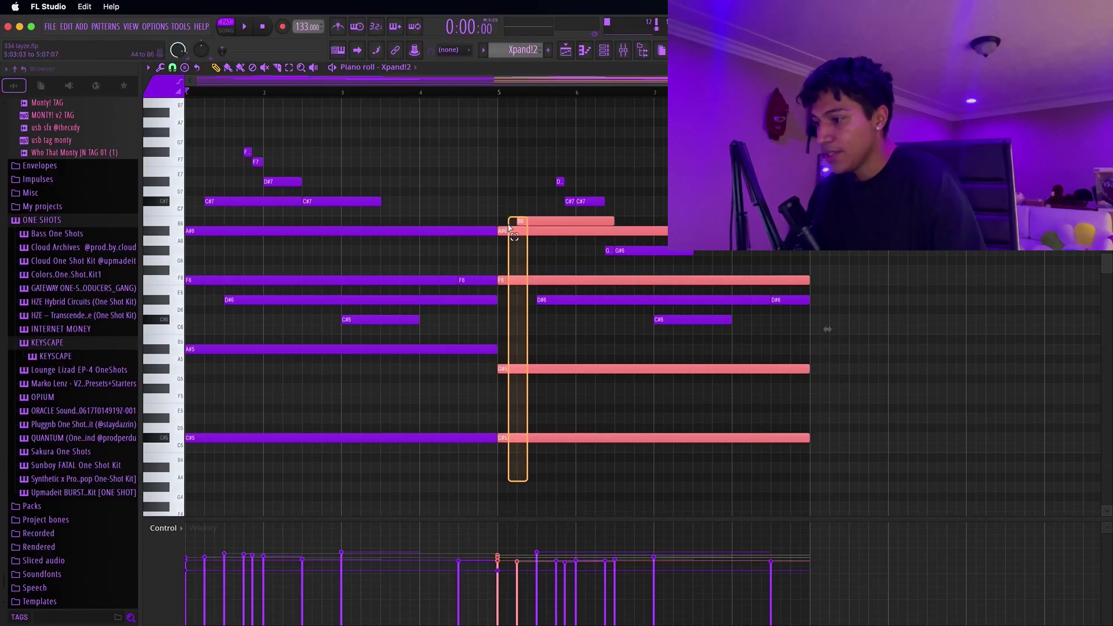
{"action": "left_click", "coordinate": [602, 460], "text": "super"}
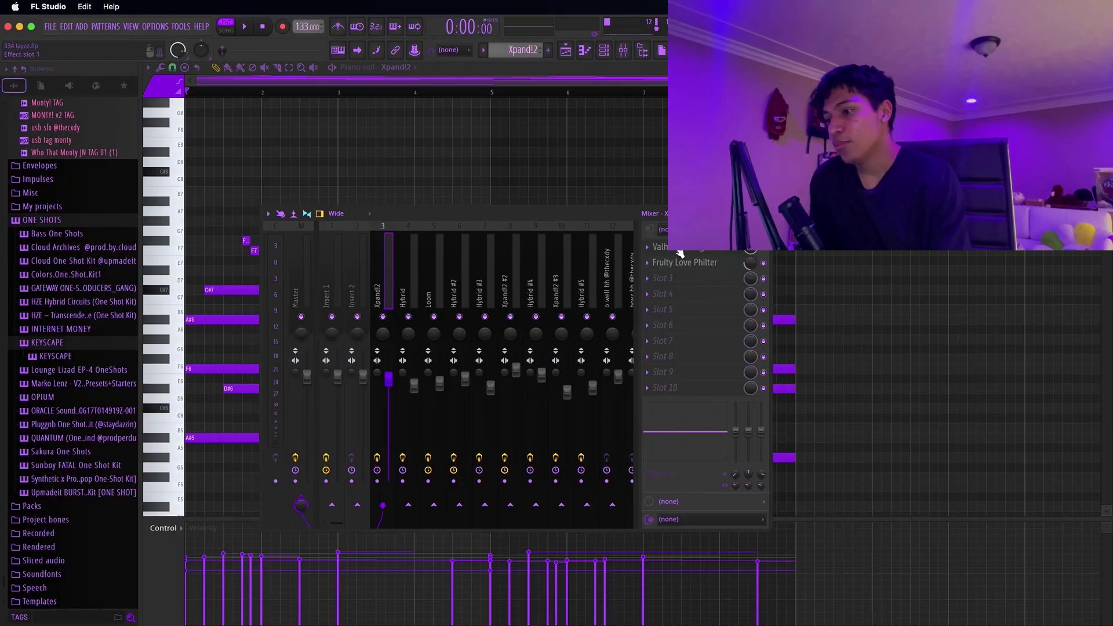
- Open the ValhallaVintageVerb effect on the Xpand!2 mixer track, review its reverb settings, and close it
{"action": "left_click", "coordinate": [675, 253]}
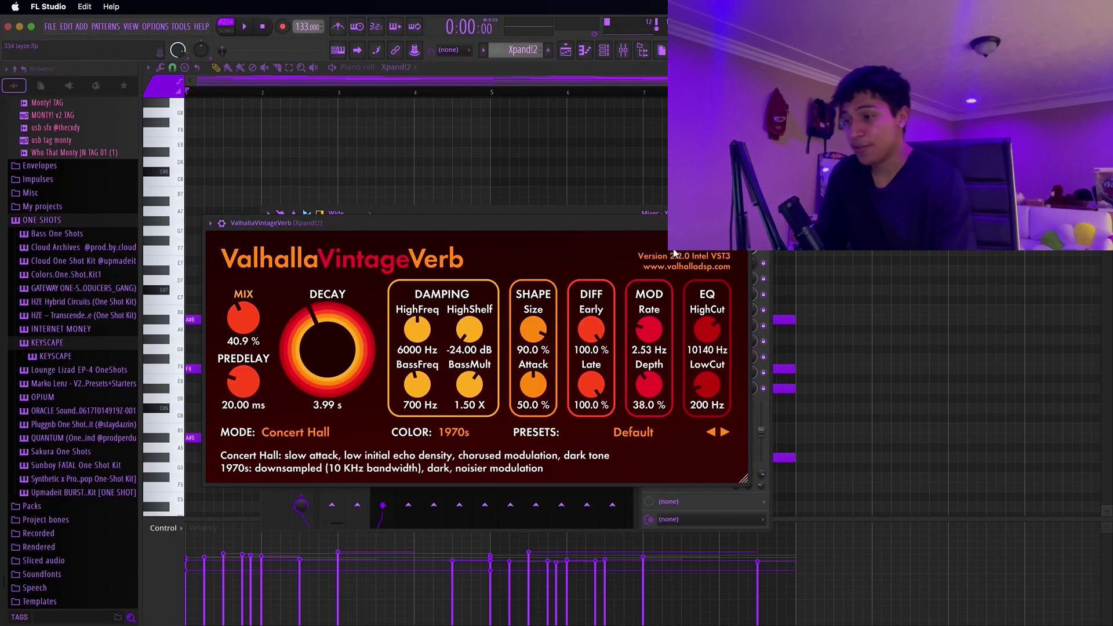
{"action": "left_click_drag", "start_coordinate": [580, 224], "coordinate": [610, 193]}
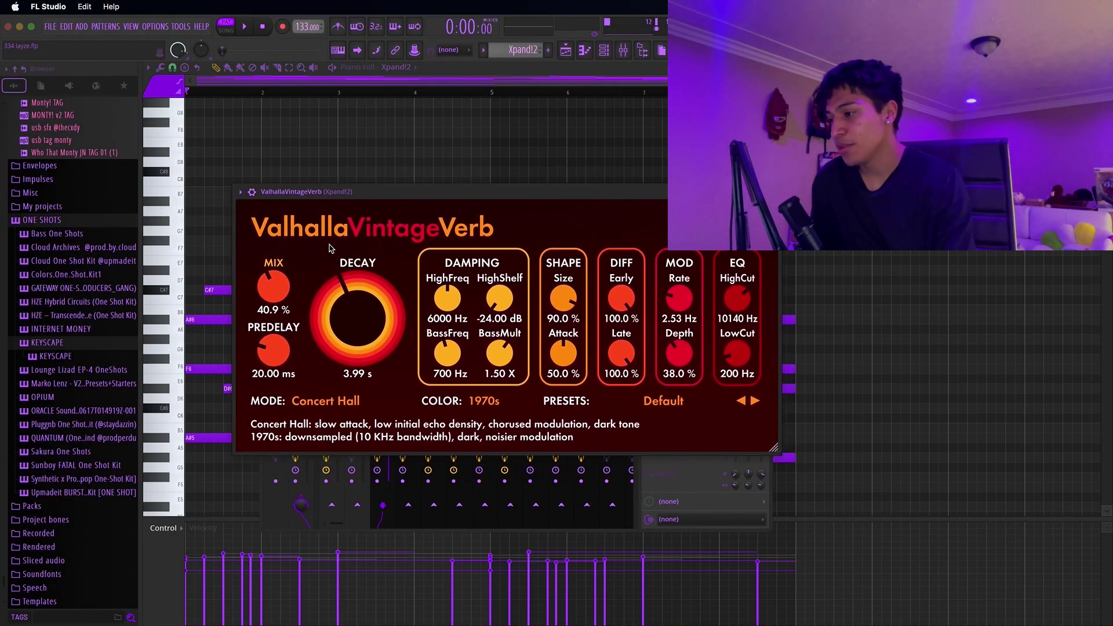
{"action": "left_click", "coordinate": [774, 196]}
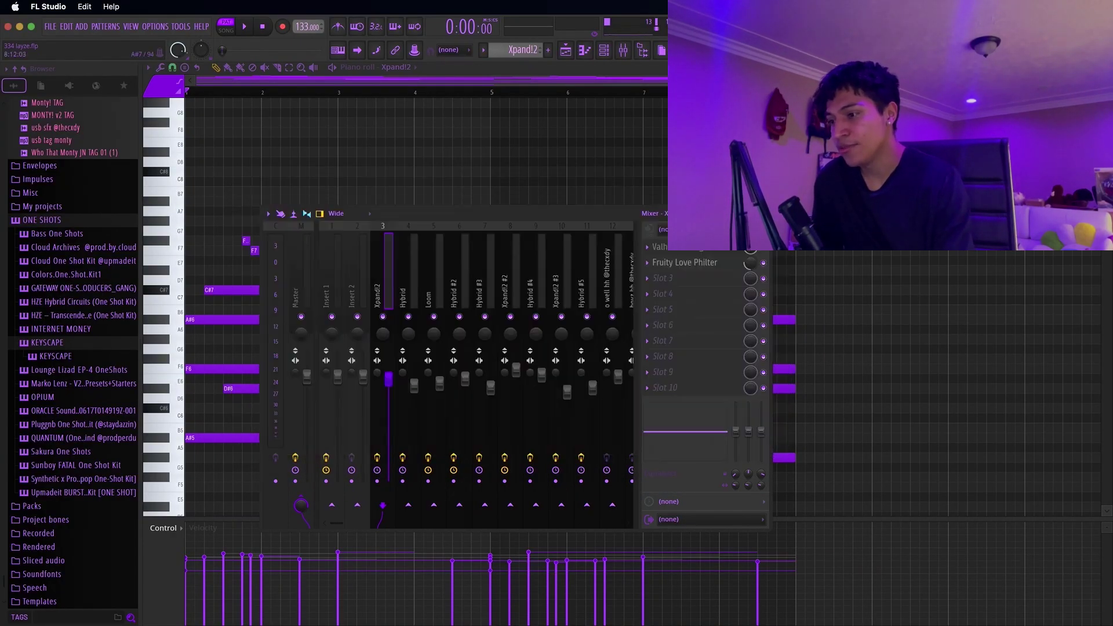
- Open the Fruity Love Philter effect on the Xpand!2 mixer track
{"action": "left_click", "coordinate": [707, 265]}
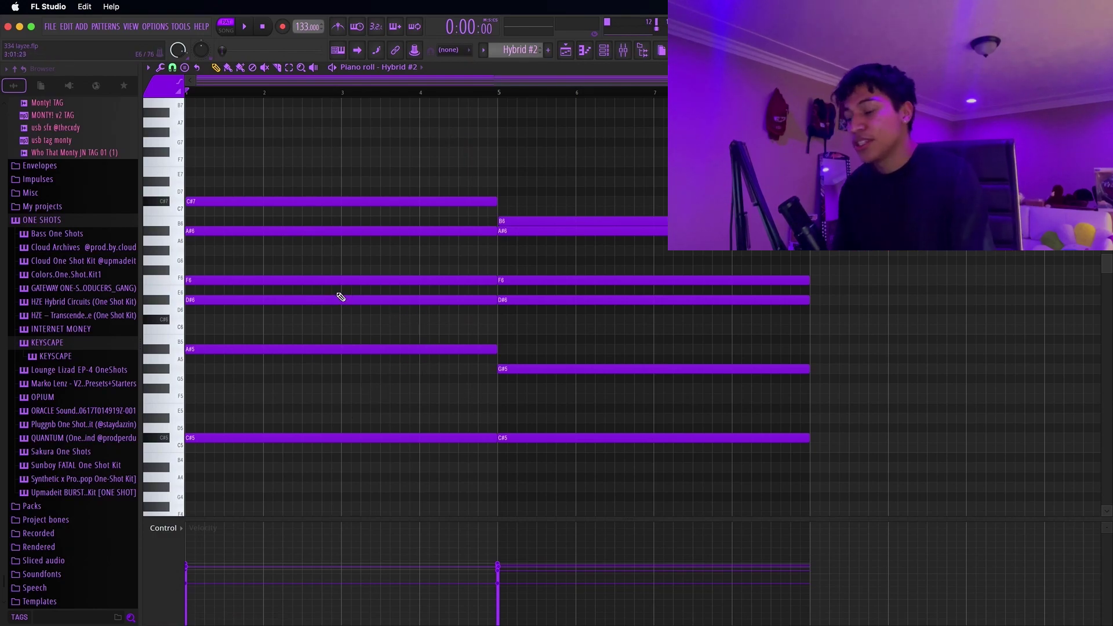
- Select the first and second sustained chords of the Hybrid #2 part in turn to compare their voicings
{"action": "scroll", "coordinate": [669, 407], "scroll_direction": "down", "scroll_amount": 1}
{"action": "left_click_drag", "start_coordinate": [373, 472], "coordinate": [457, 126]}
{"action": "left_click_drag", "start_coordinate": [552, 471], "coordinate": [667, 158]}
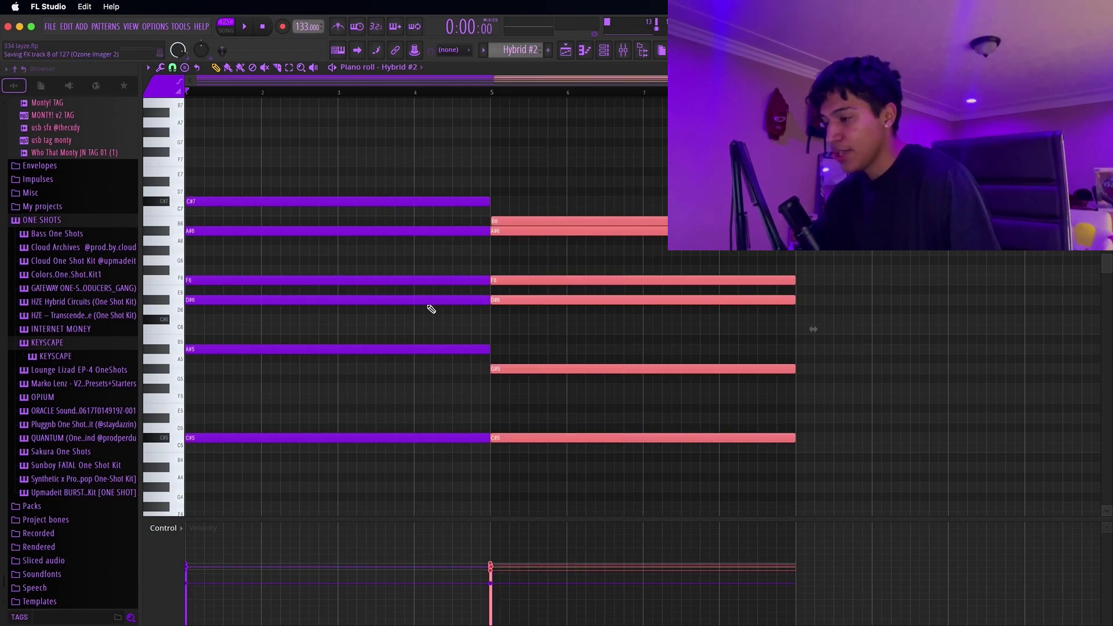
{"action": "left_click", "coordinate": [550, 262], "text": "ctrl"}
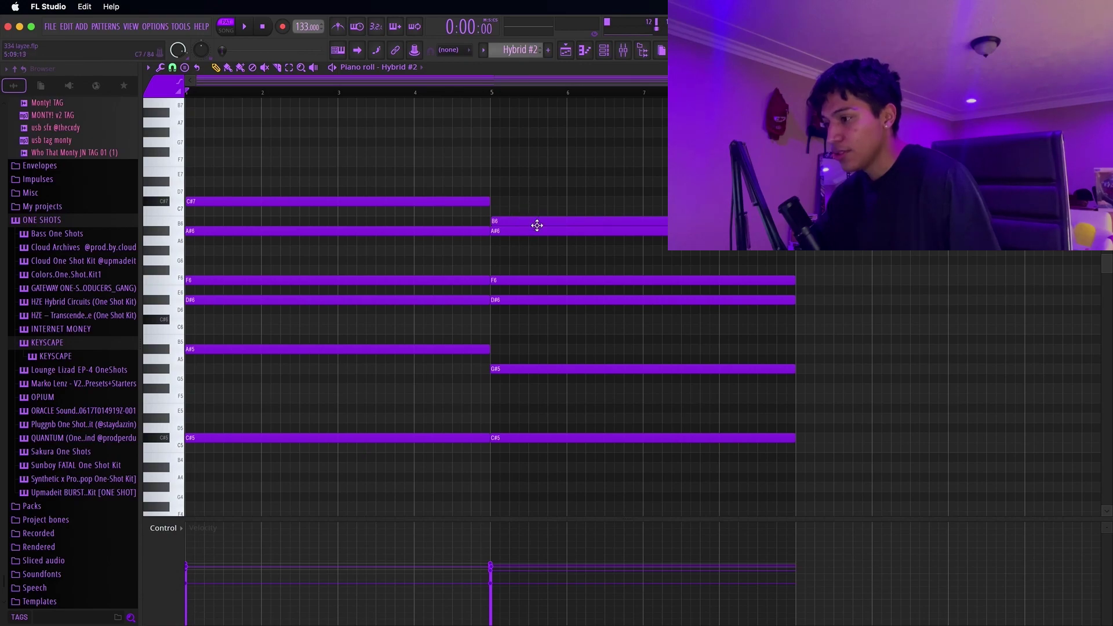
- Single out the B6 and G#5 notes of the second Hybrid #2 chord, clear the selection, and play the part
{"action": "key", "text": "Up"}
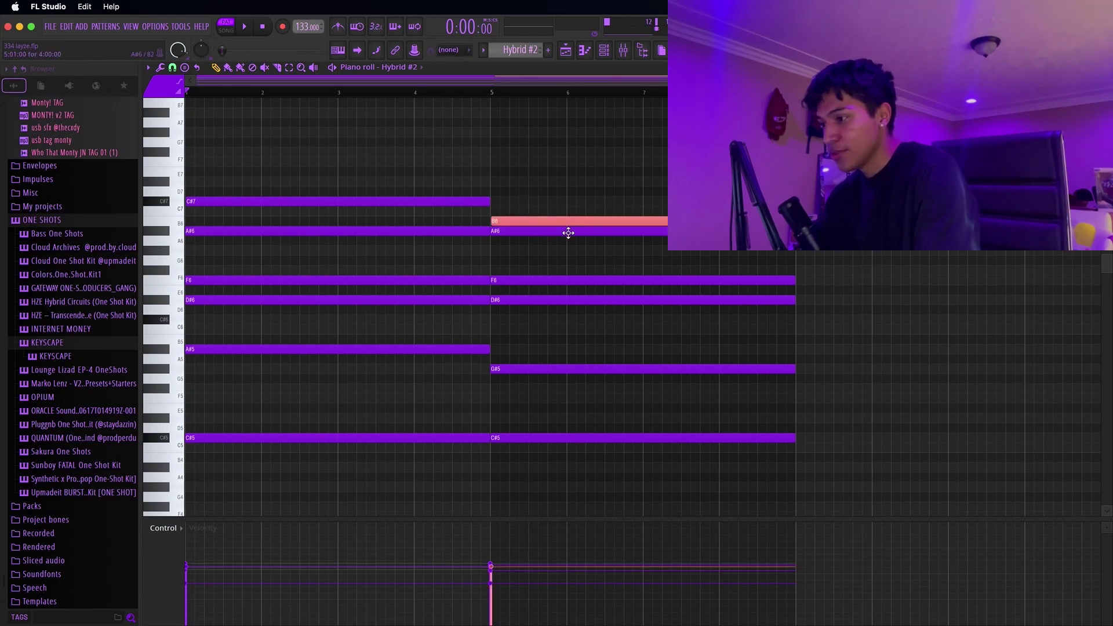
{"action": "left_click", "coordinate": [683, 263], "text": "ctrl"}
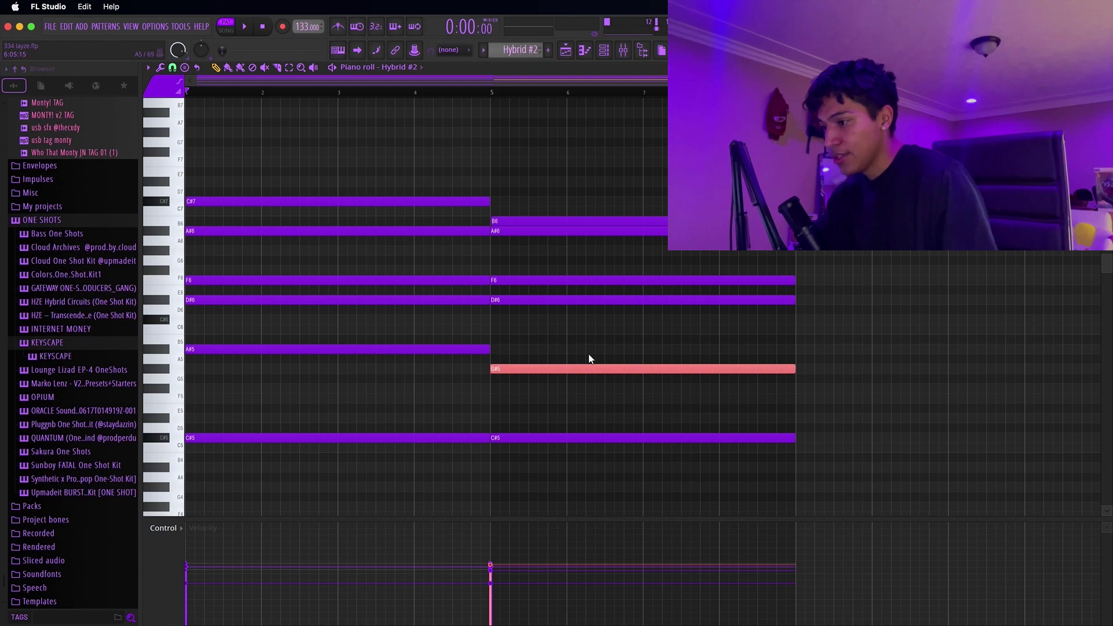
{"action": "left_click", "coordinate": [883, 403], "text": "ctrl"}
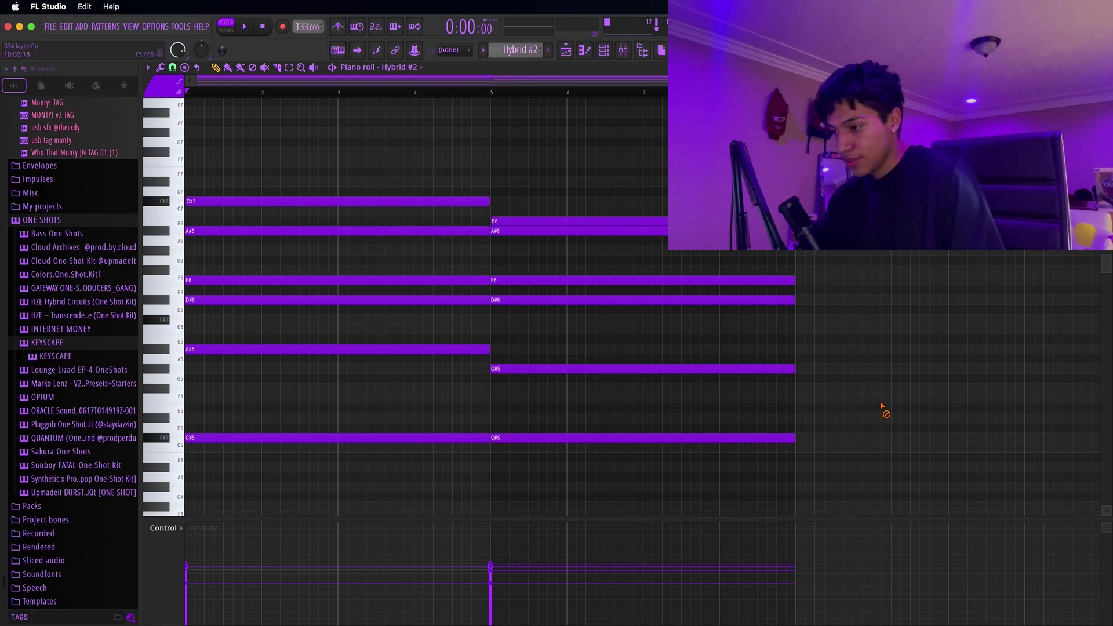
{"action": "key", "text": "space"}
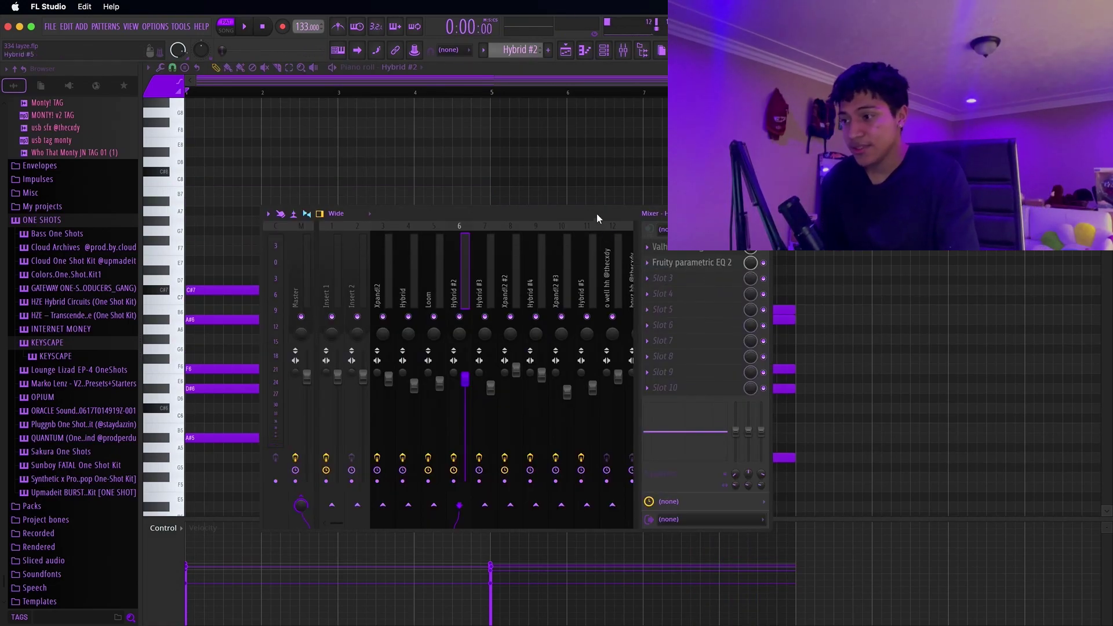
- Review the ValhallaVintageVerb settings on the Hybrid #2 mixer track, close it, and open the track's Fruity parametric EQ 2
{"action": "left_click_drag", "start_coordinate": [598, 217], "coordinate": [533, 231]}
{"action": "left_click", "coordinate": [624, 263]}
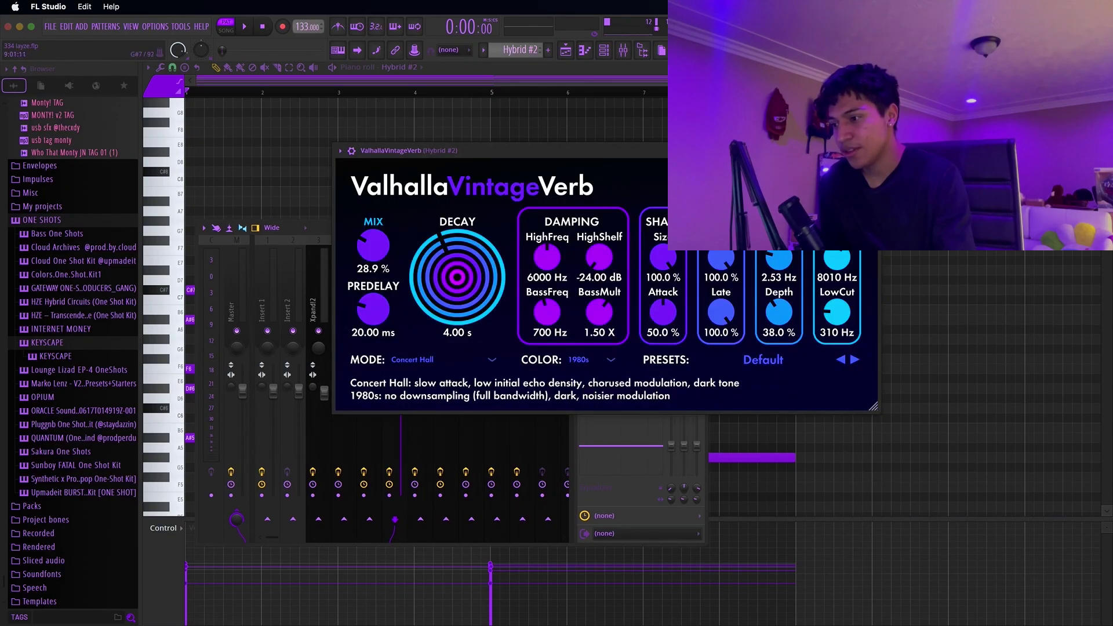
{"action": "left_click", "coordinate": [873, 151]}
{"action": "left_click", "coordinate": [631, 278]}
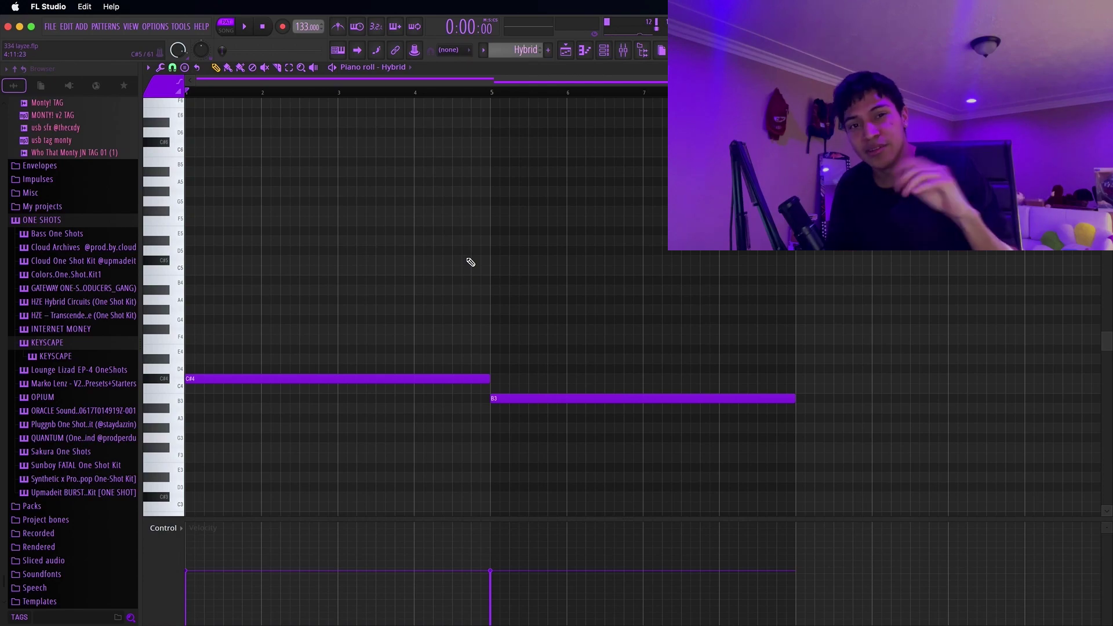
- Play the Hybrid part with its C#4 and B3 notes
{"action": "key", "text": "space"}
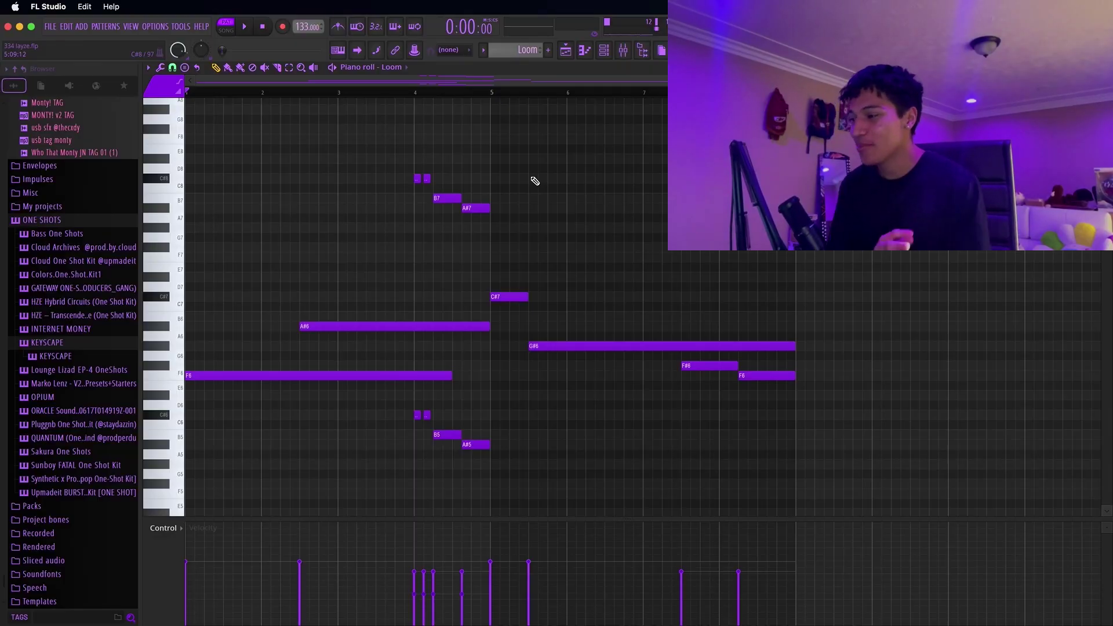
- Select the notes of the first four bars of the Loom part, clear the selection, and play the part
{"action": "mouse_move", "coordinate": [238, 448]}
{"action": "left_mouse_down"}
{"action": "mouse_move", "coordinate": [487, 177]}
{"action": "mouse_move", "coordinate": [575, 167]}
{"action": "mouse_move", "coordinate": [484, 179]}
{"action": "mouse_move", "coordinate": [526, 166]}
{"action": "left_mouse_up"}
{"action": "left_click", "coordinate": [516, 166]}
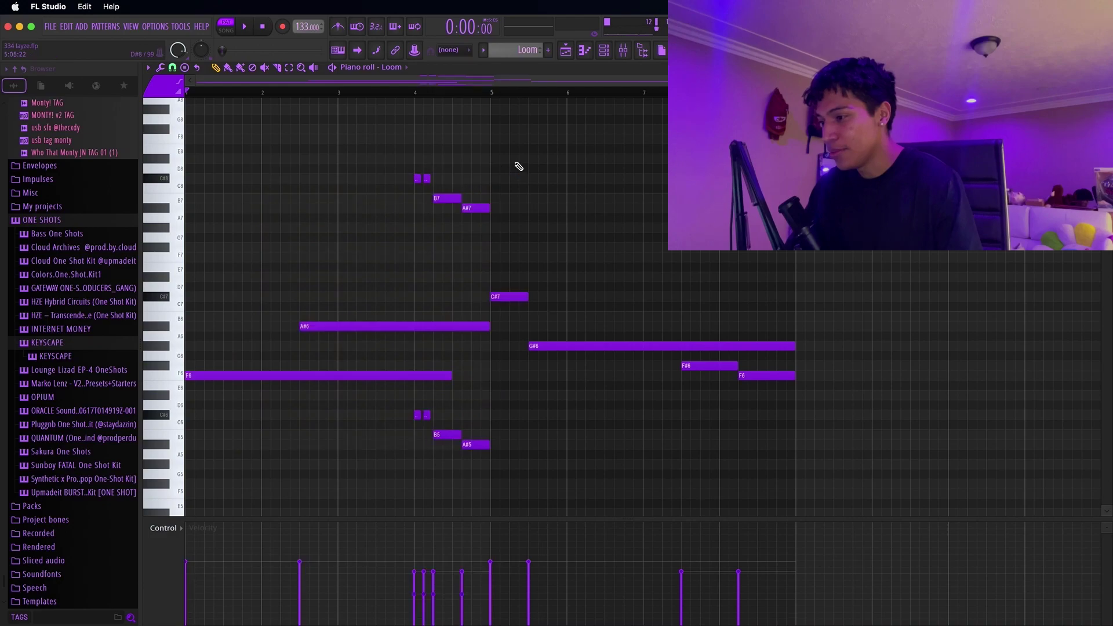
{"action": "key", "text": "space"}
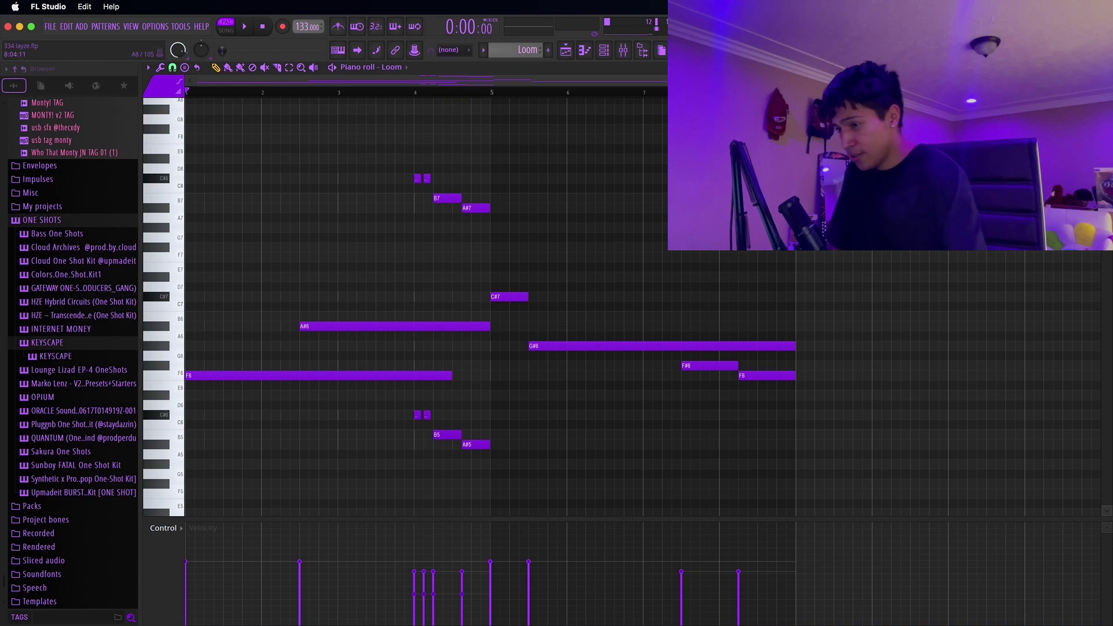
- Select the Loom part's first phrase in bars 1 to 4 and its second phrase from bar 5 to compare them
{"action": "left_click", "coordinate": [625, 52]}
{"action": "left_click_drag", "start_coordinate": [269, 440], "coordinate": [477, 164]}
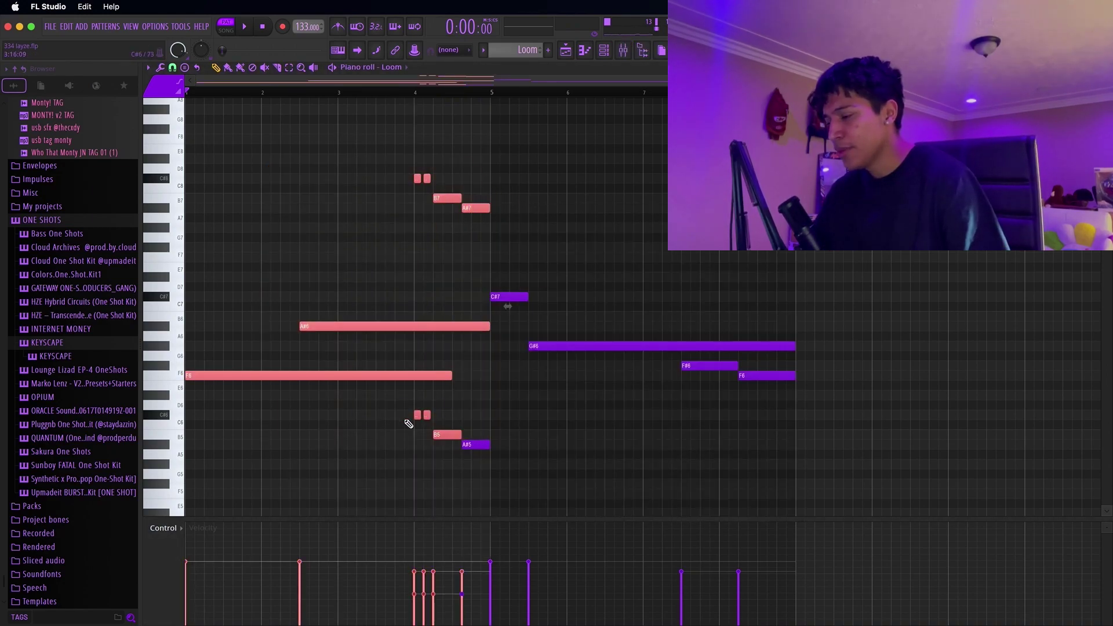
{"action": "left_click_drag", "start_coordinate": [337, 448], "coordinate": [486, 166]}
{"action": "left_click_drag", "start_coordinate": [512, 399], "coordinate": [714, 264]}
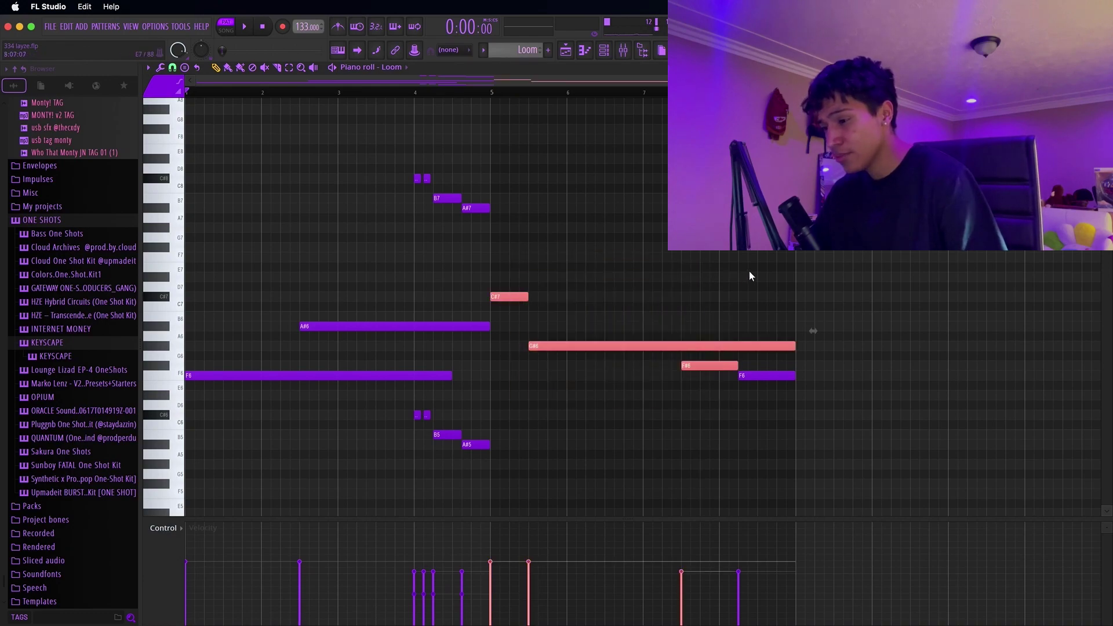
{"action": "left_click_drag", "start_coordinate": [785, 448], "coordinate": [781, 412]}
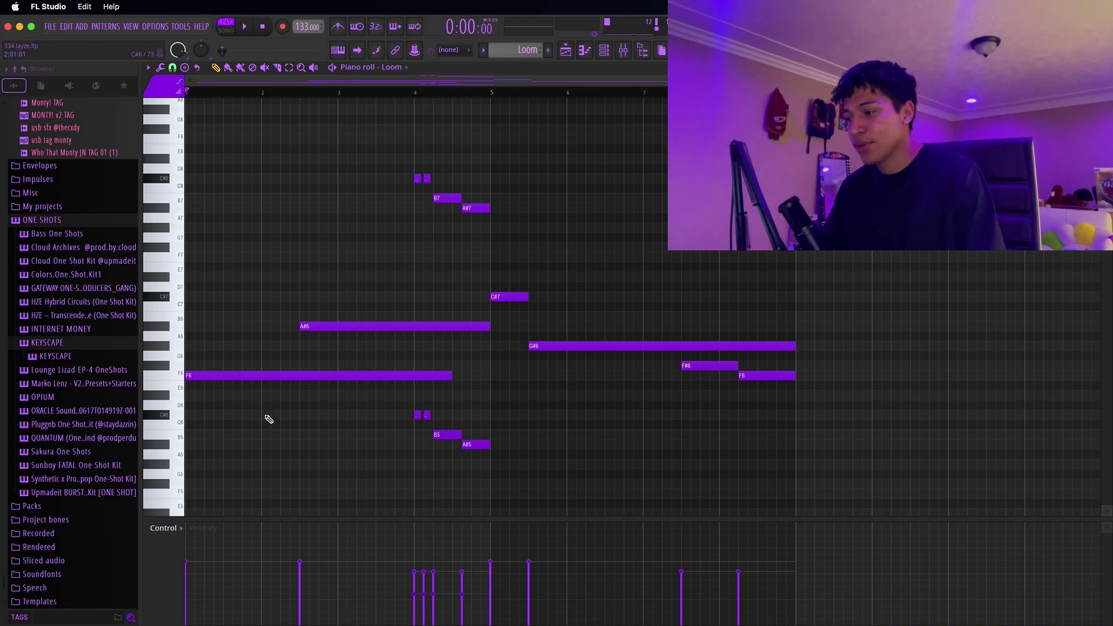
- Single out the long opening Loom notes, and select the lower and upper octave runs in bar 4
{"action": "left_click_drag", "start_coordinate": [276, 426], "coordinate": [342, 304]}
{"action": "left_click_drag", "start_coordinate": [415, 479], "coordinate": [488, 404]}
{"action": "left_click_drag", "start_coordinate": [469, 187], "coordinate": [470, 186]}
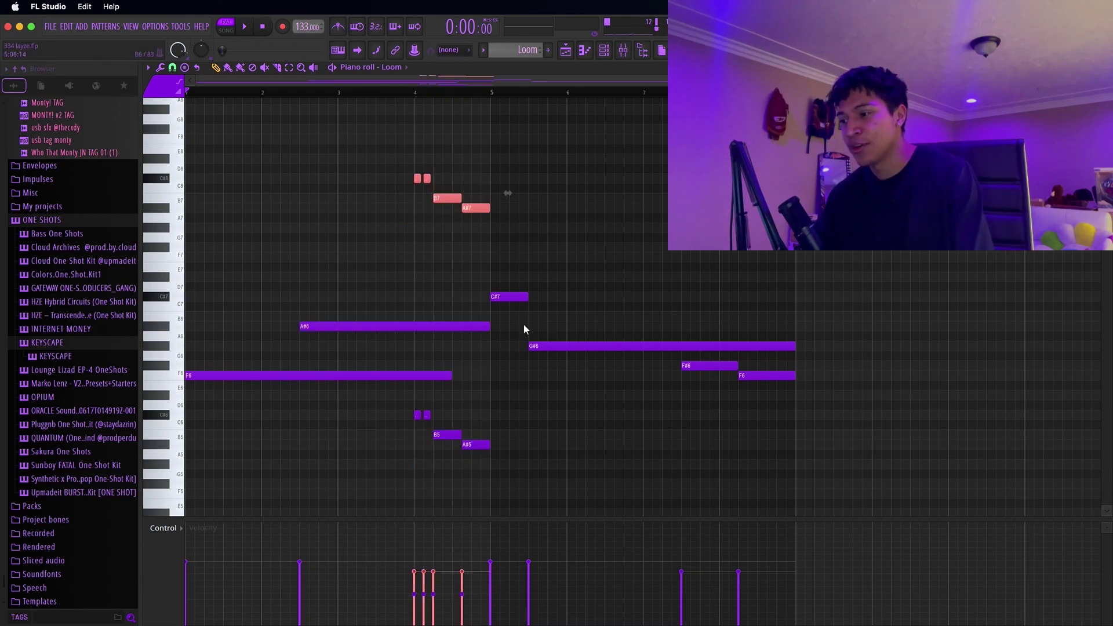
- Review ShaperBox 2 on the Loom mixer track, close it, and examine the track's Fruity Reeverb 2 settings
{"action": "key", "text": "F9"}
{"action": "left_click_drag", "start_coordinate": [865, 265], "coordinate": [510, 265]}
{"action": "left_click", "coordinate": [592, 284]}
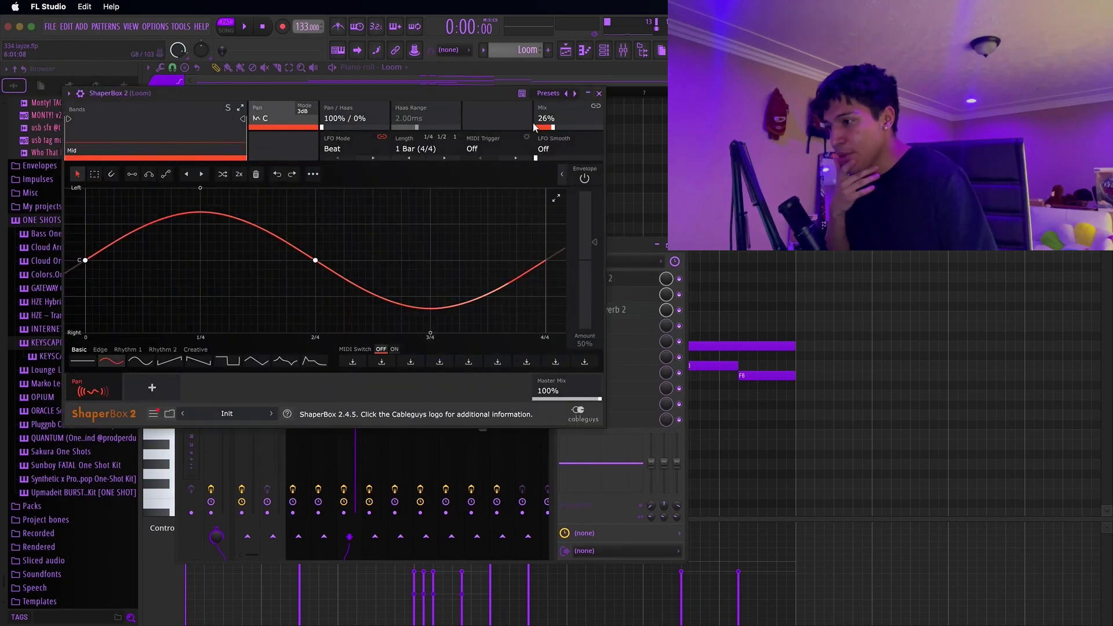
{"action": "left_click", "coordinate": [600, 94]}
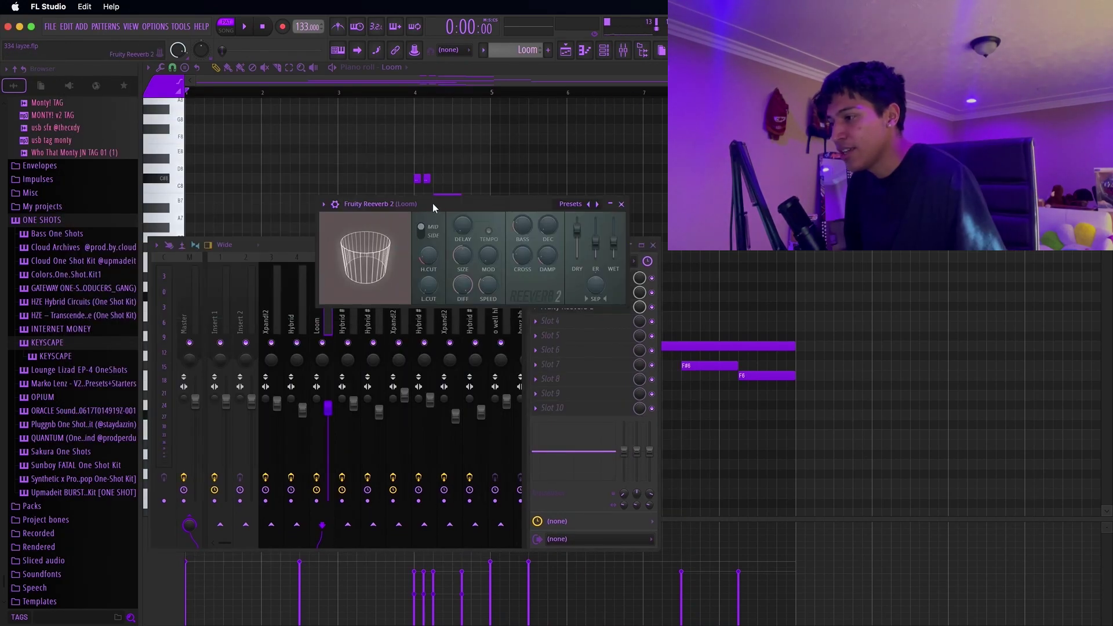
{"action": "left_click_drag", "start_coordinate": [432, 203], "coordinate": [427, 217]}
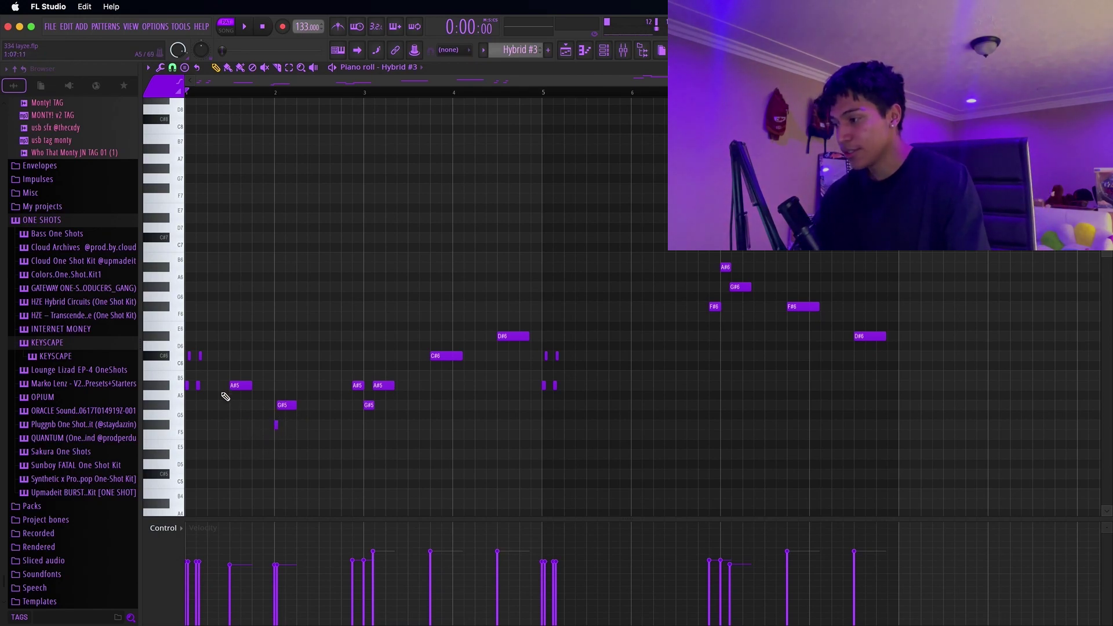
- Play the Hybrid #3 melody through to bar 8 and stop playback
{"action": "key", "text": "space"}
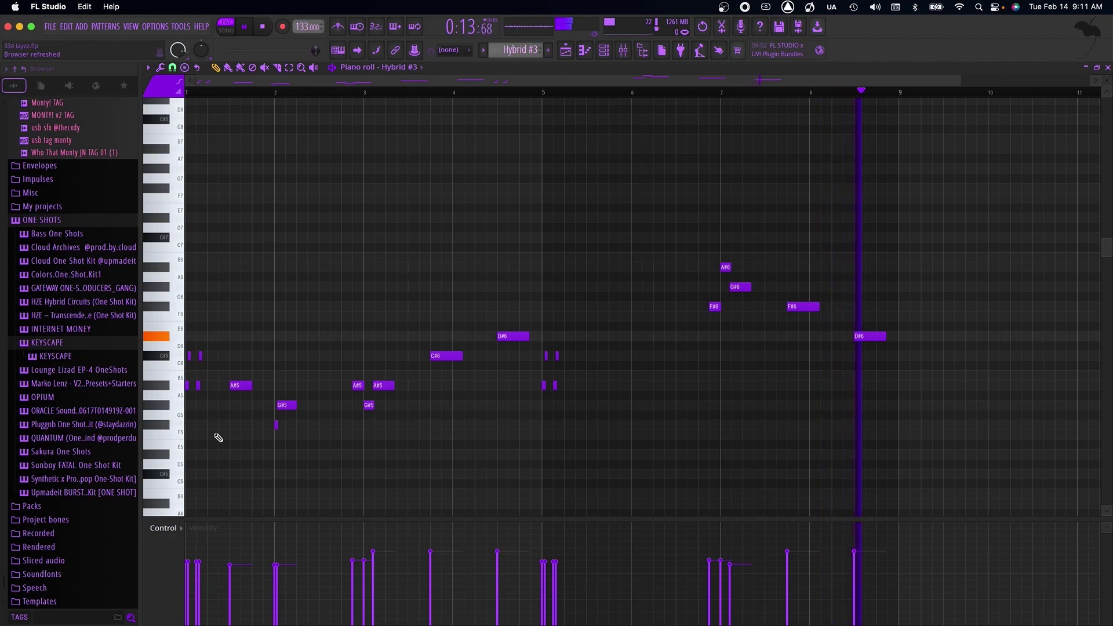
{"action": "key", "text": "space"}
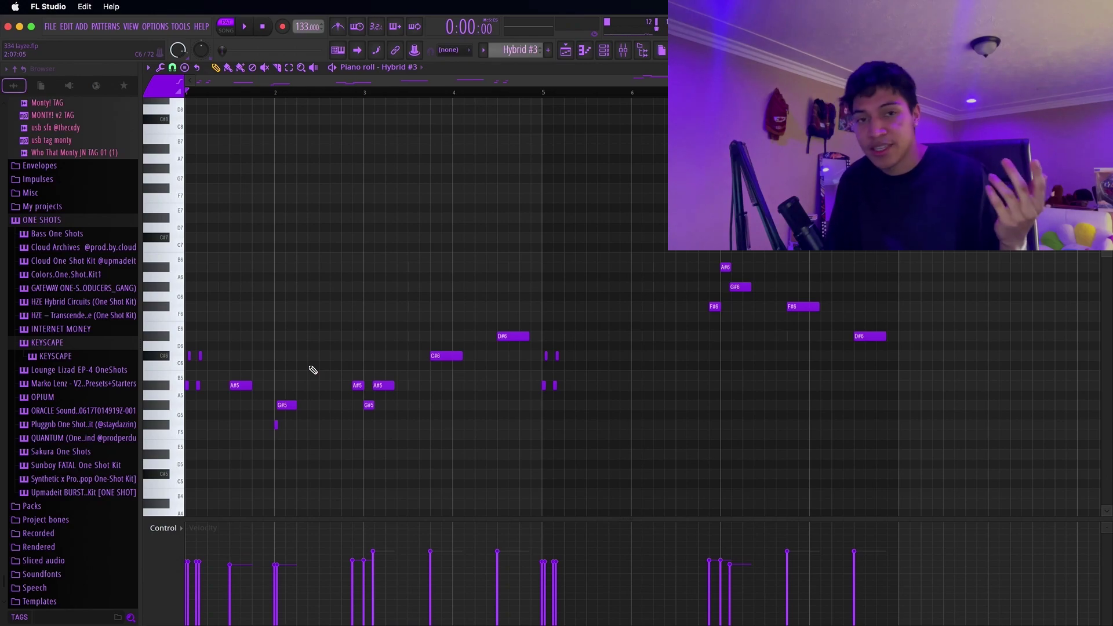
- Review the ValhallaVintageVerb and Fruity delay 2 effects on the Hybrid #3 mixer track, closing the delay
{"action": "key", "text": "F9"}
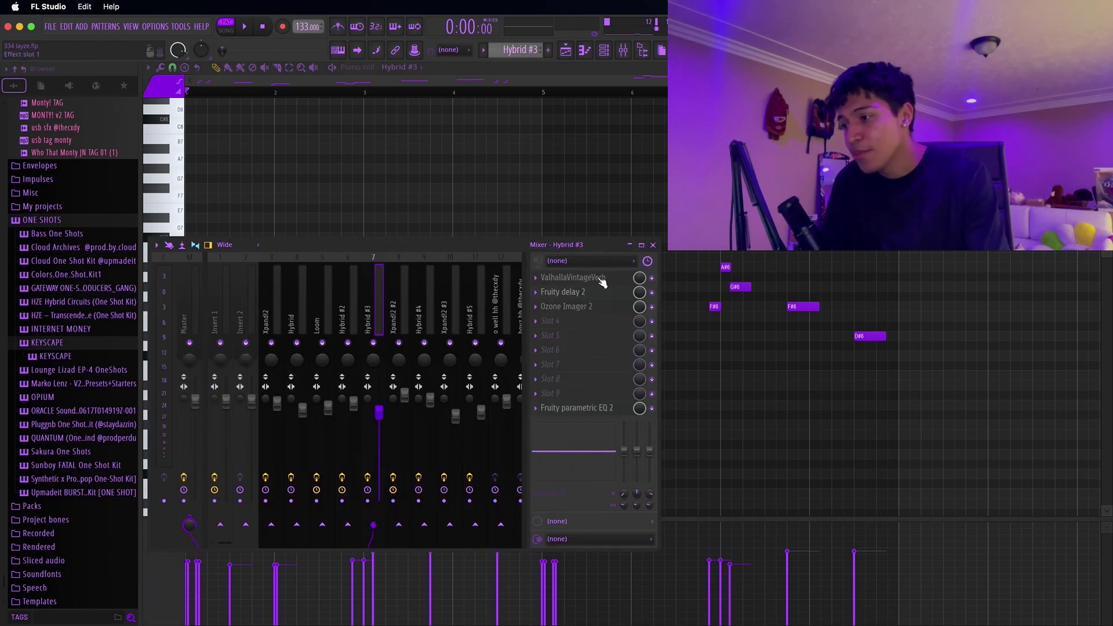
{"action": "left_click", "coordinate": [601, 278]}
{"action": "left_click_drag", "start_coordinate": [612, 135], "coordinate": [444, 249]}
{"action": "left_click", "coordinate": [574, 294]}
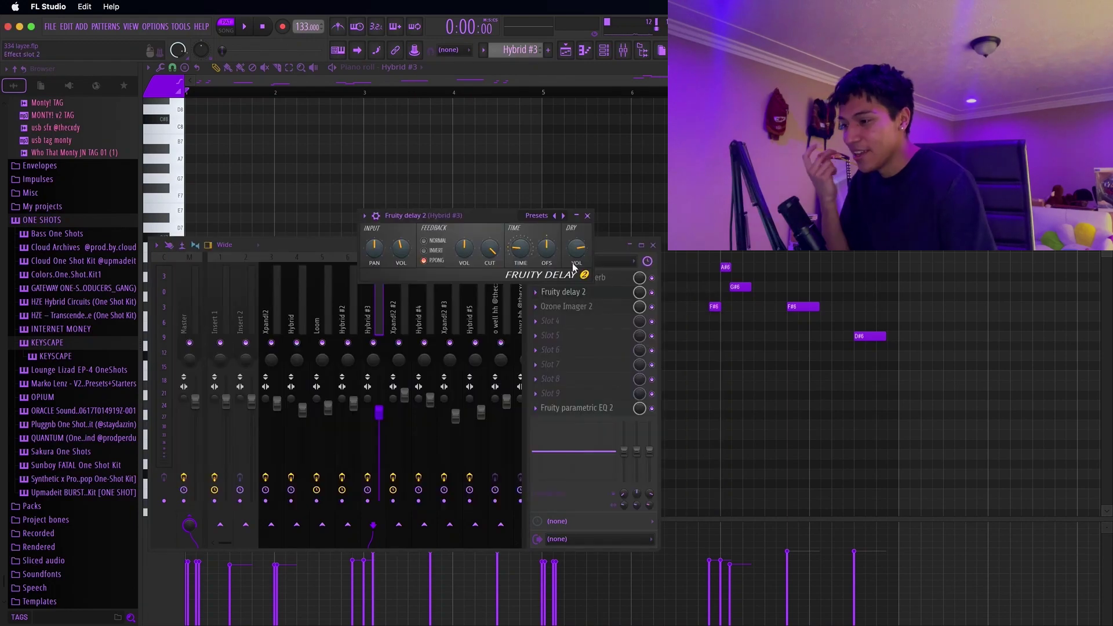
{"action": "left_click", "coordinate": [588, 215]}
- Review Ozone Imager 2 on the Hybrid #3 track, close it, and open the track's Fruity parametric EQ 2
{"action": "left_click", "coordinate": [566, 306]}
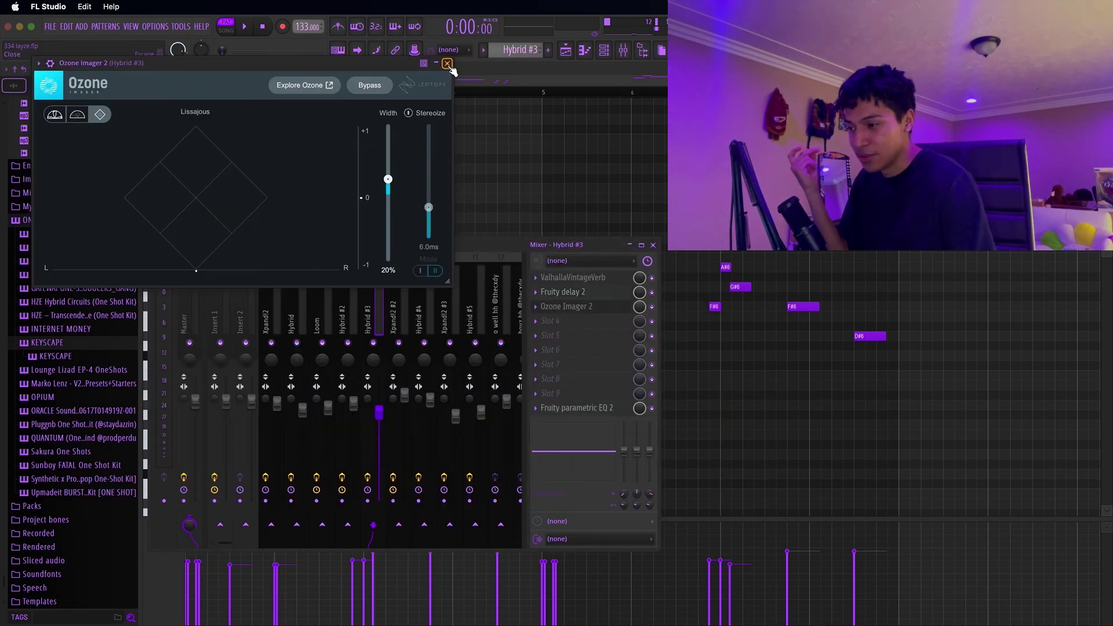
{"action": "left_click", "coordinate": [447, 63]}
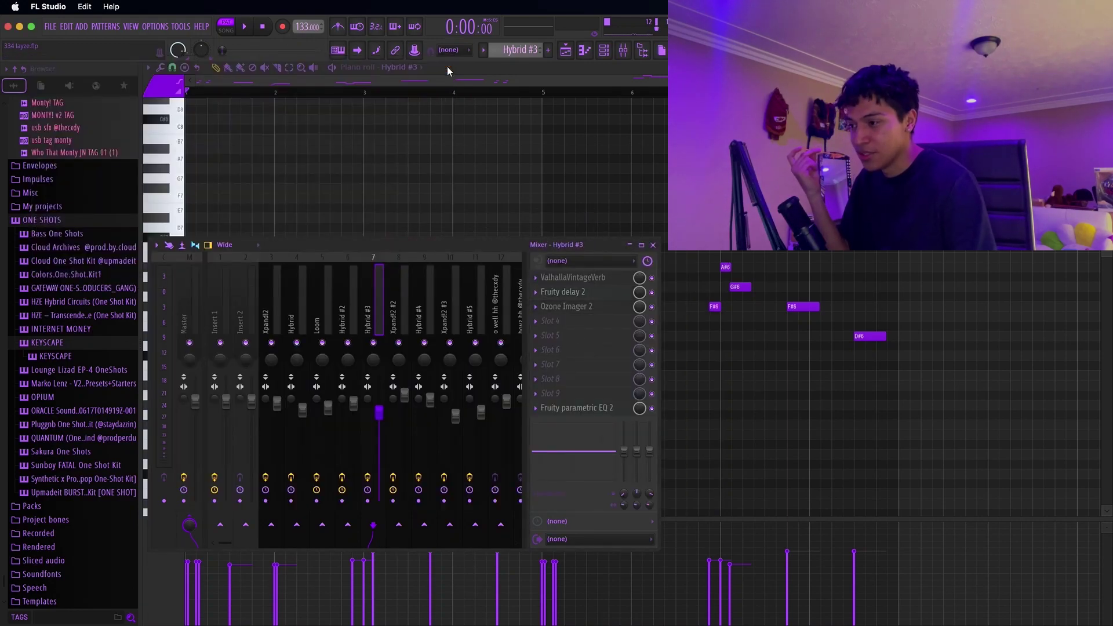
{"action": "left_click", "coordinate": [588, 409]}
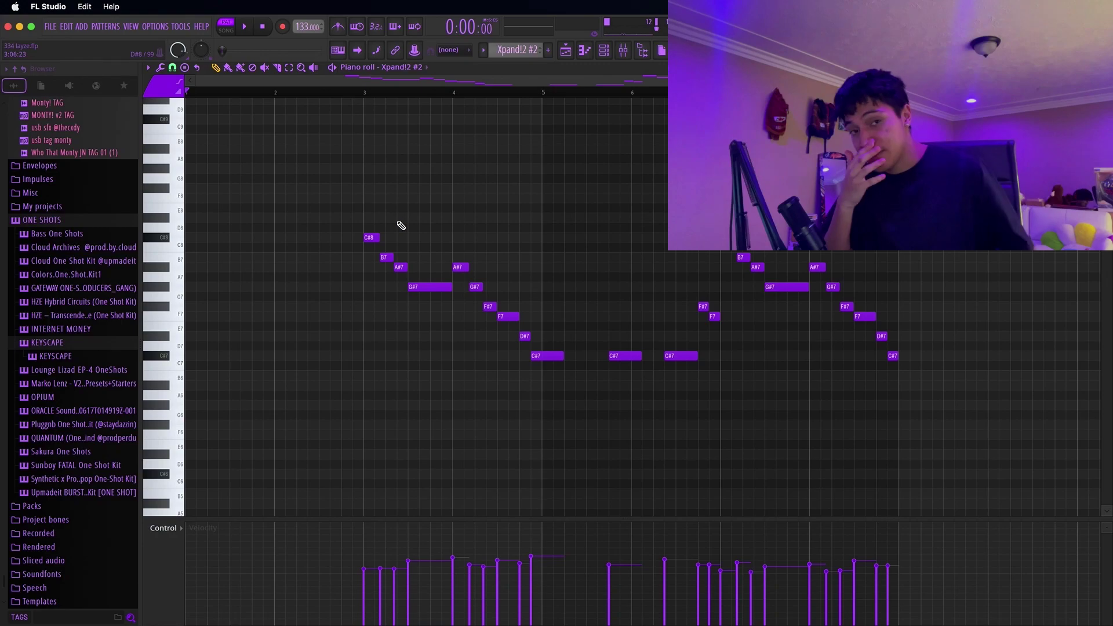
- Play the Xpand!2 #2 melody that starts at bar 3
{"action": "key", "text": "space"}
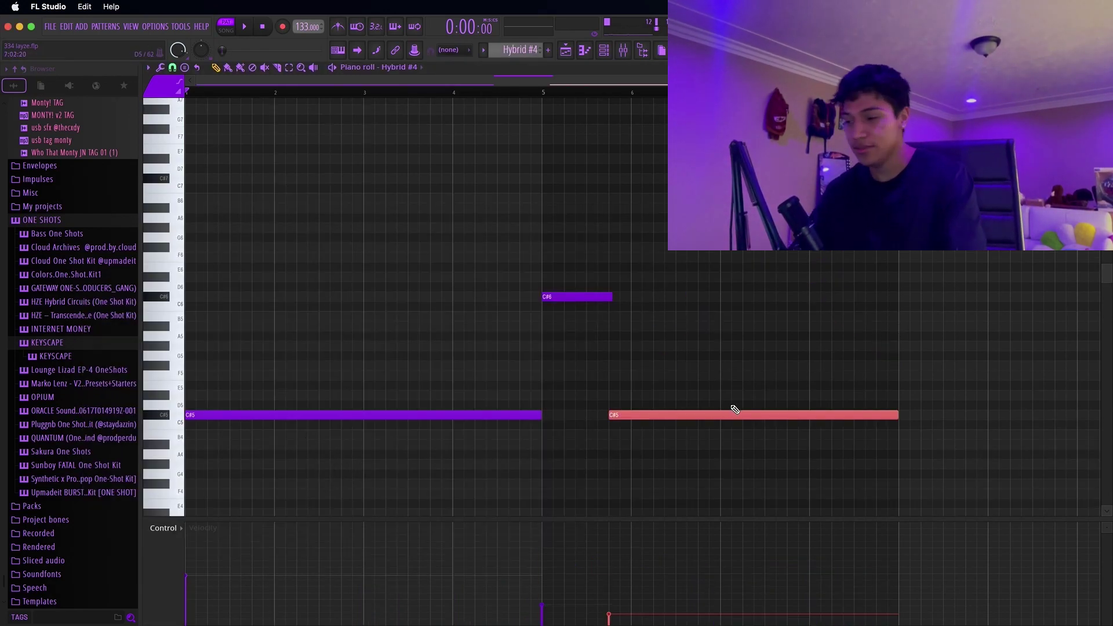
- Deselect the last C#5 note and play the Hybrid #4 part, and review and close its Fruity parametric EQ 2
{"action": "right_click", "coordinate": [705, 385]}
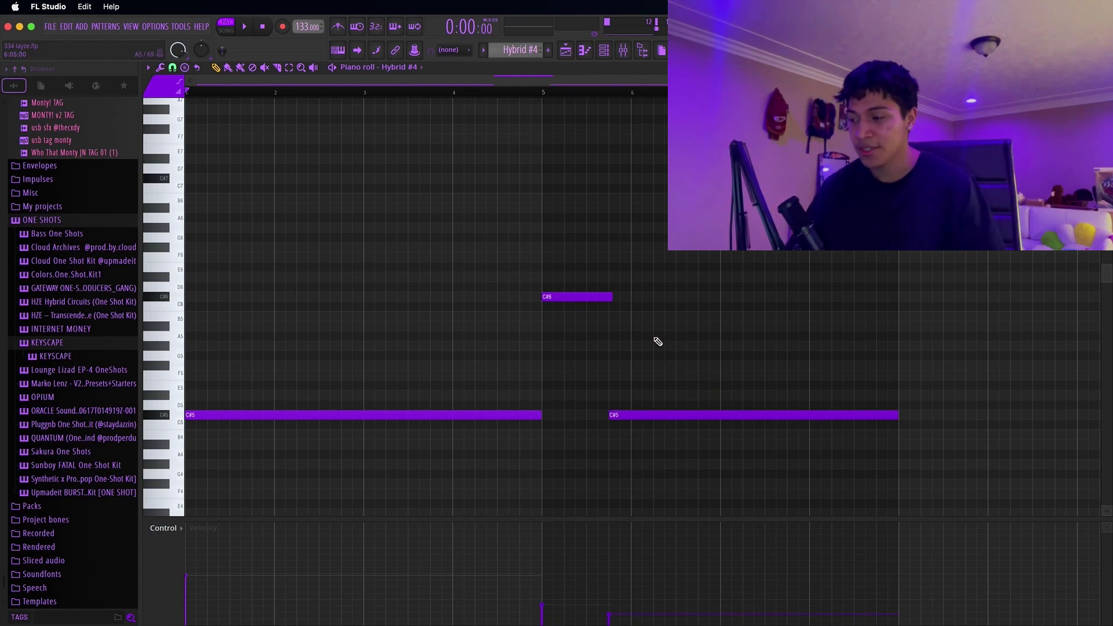
{"action": "key", "text": "space"}
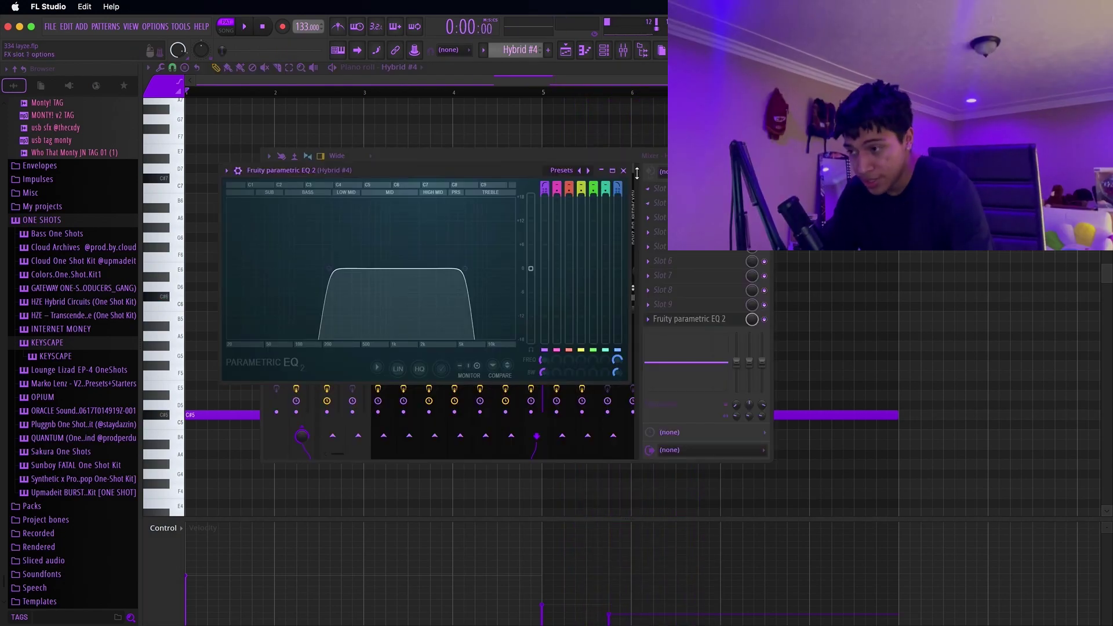
{"action": "left_click_drag", "start_coordinate": [492, 172], "coordinate": [417, 207]}
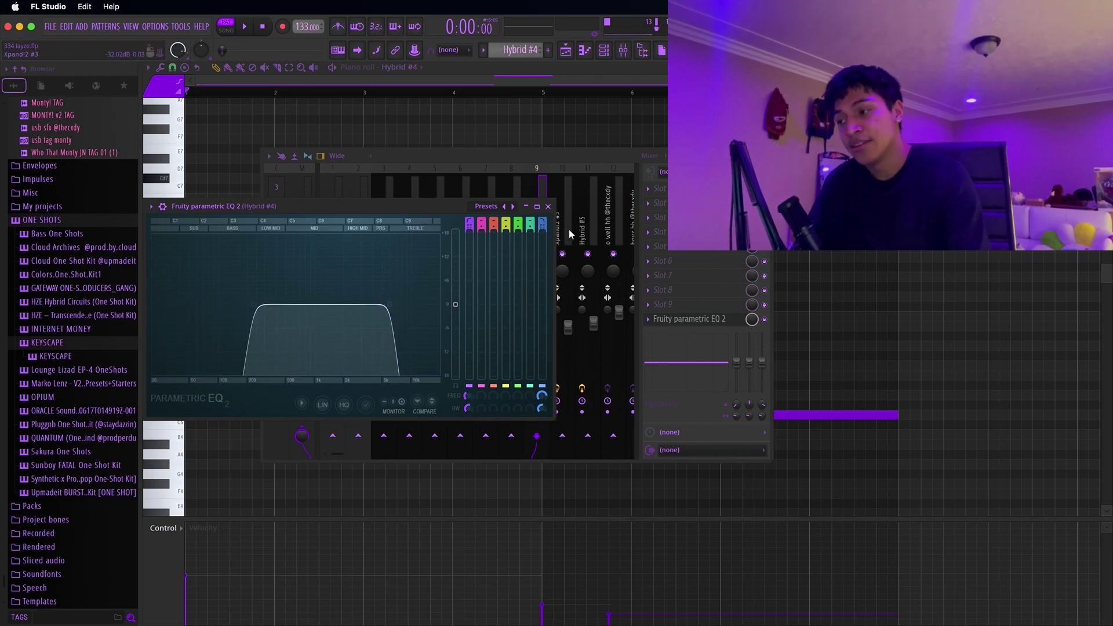
{"action": "left_click", "coordinate": [549, 207]}
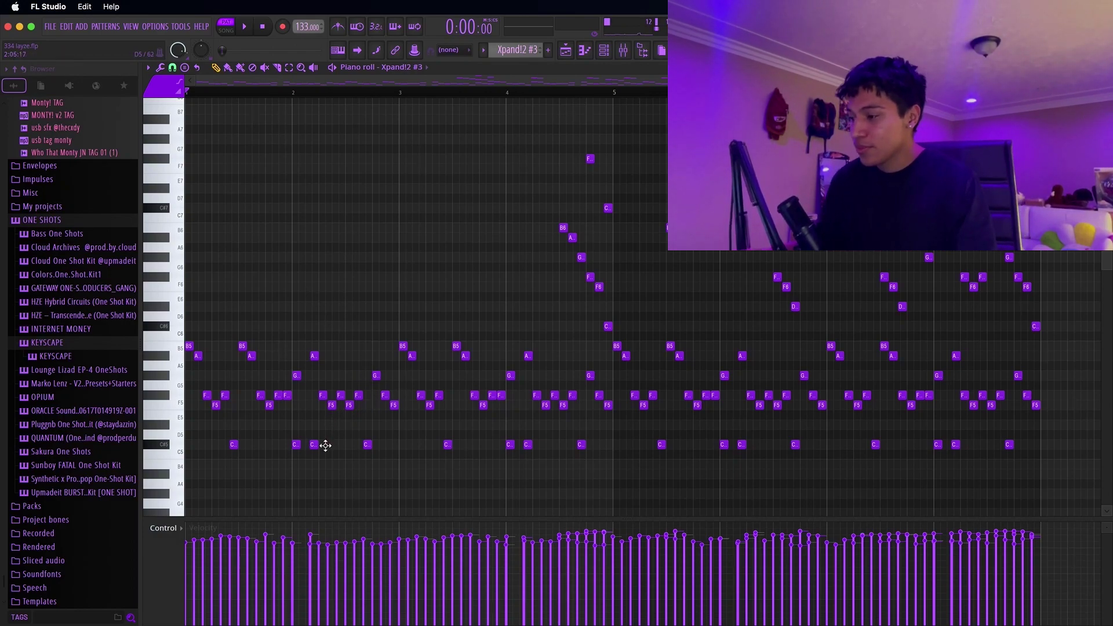
- Select groups of notes in bars 1 and 2 of the Xpand!2 #3 part to examine its repeating pattern, and clear the selection
{"action": "left_click_drag", "start_coordinate": [276, 473], "coordinate": [179, 336]}
{"action": "mouse_move", "coordinate": [283, 479]}
{"action": "left_mouse_down"}
{"action": "mouse_move", "coordinate": [202, 307]}
{"action": "mouse_move", "coordinate": [182, 303]}
{"action": "mouse_move", "coordinate": [225, 310]}
{"action": "mouse_move", "coordinate": [182, 313]}
{"action": "mouse_move", "coordinate": [390, 331]}
{"action": "mouse_move", "coordinate": [385, 322]}
{"action": "left_mouse_up"}
{"action": "mouse_move", "coordinate": [245, 468]}
{"action": "left_mouse_down"}
{"action": "mouse_move", "coordinate": [194, 333]}
{"action": "mouse_move", "coordinate": [179, 331]}
{"action": "left_mouse_up"}
{"action": "left_click_drag", "start_coordinate": [287, 488], "coordinate": [236, 313]}
{"action": "right_click", "coordinate": [313, 299]}
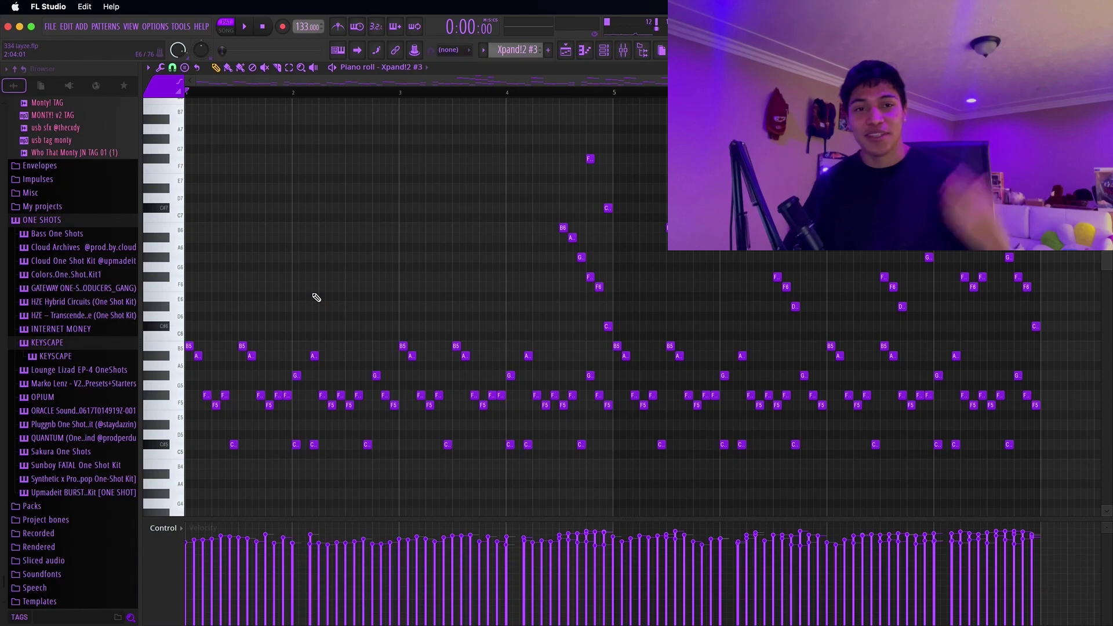
- Play the Xpand!2 #3 part through to bar 8 and stop playback
{"action": "key", "text": "space"}
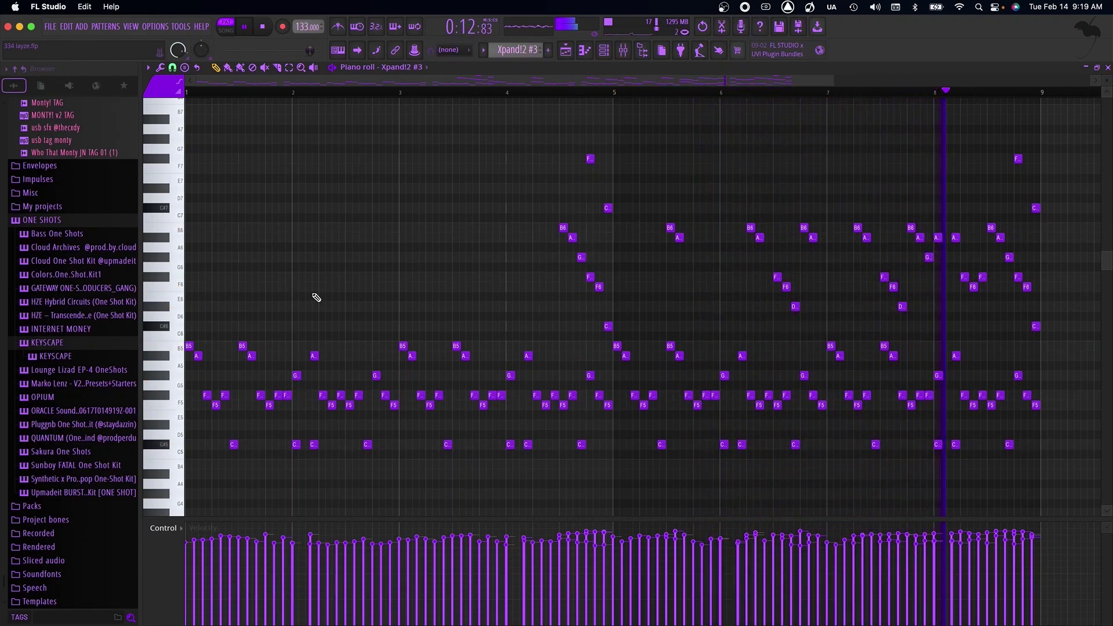
{"action": "key", "text": "space"}
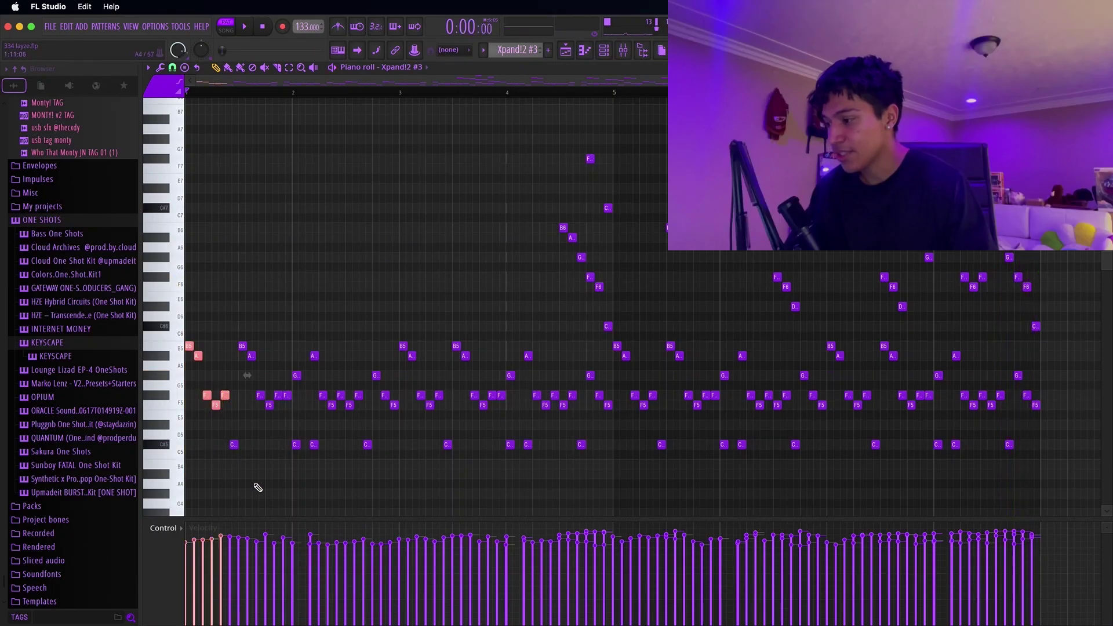
- Select the short note groups across bars 1 and 2 of the Xpand!2 #3 part to examine them, and clear the selection
{"action": "left_click_drag", "start_coordinate": [232, 467], "coordinate": [199, 364]}
{"action": "left_click_drag", "start_coordinate": [280, 429], "coordinate": [241, 332]}
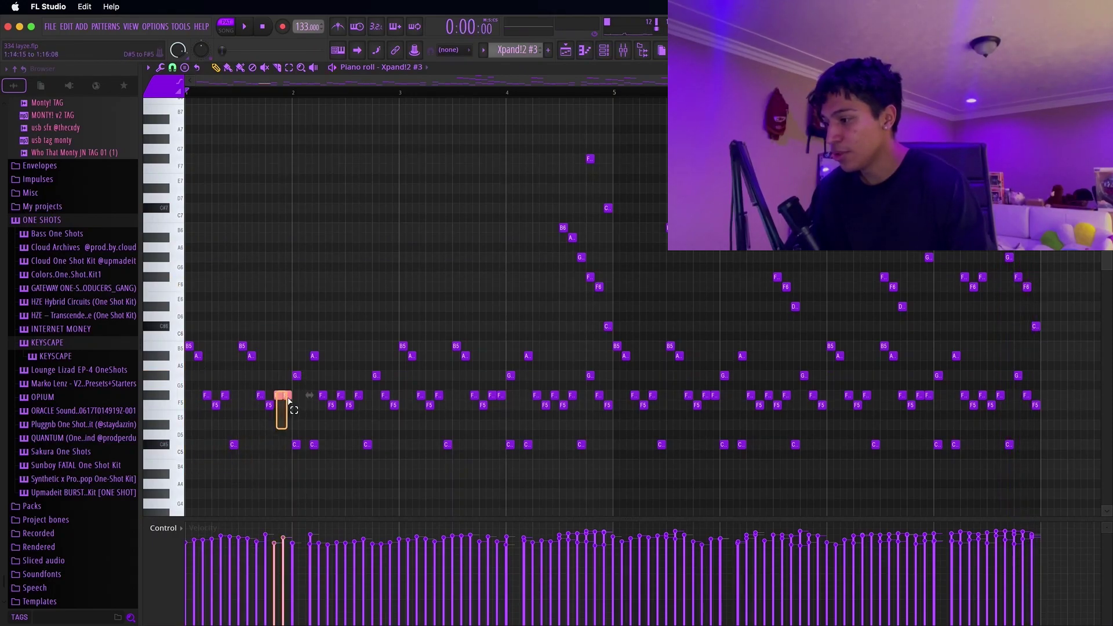
{"action": "left_click_drag", "start_coordinate": [297, 420], "coordinate": [389, 348]}
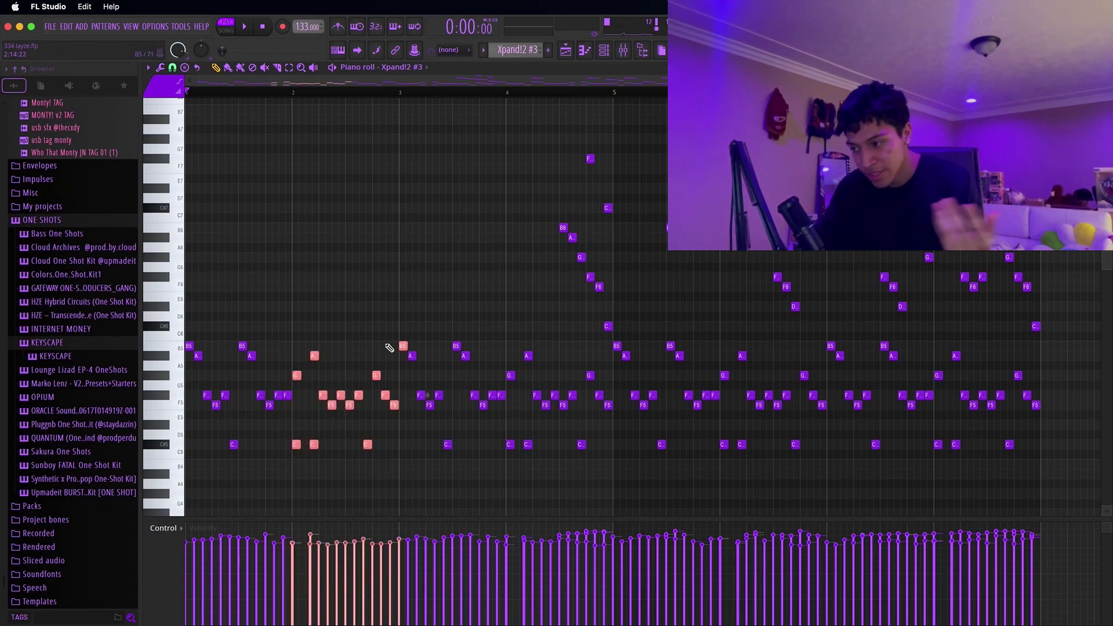
{"action": "left_click", "coordinate": [379, 308]}
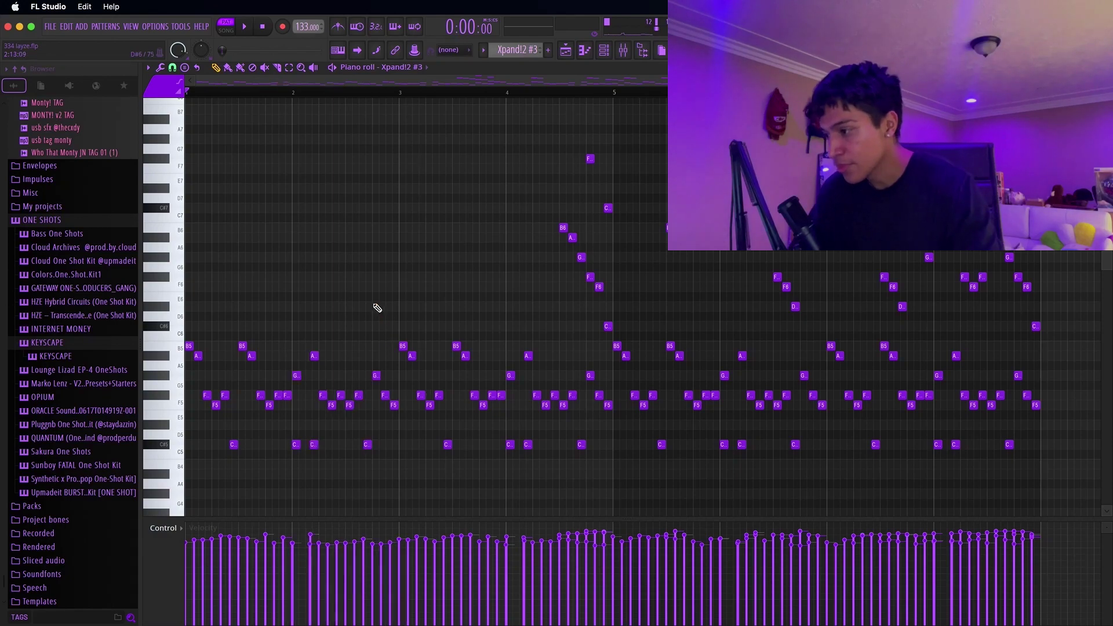
- Set the piano roll's snap to 1/3 step
{"action": "left_click", "coordinate": [173, 67]}
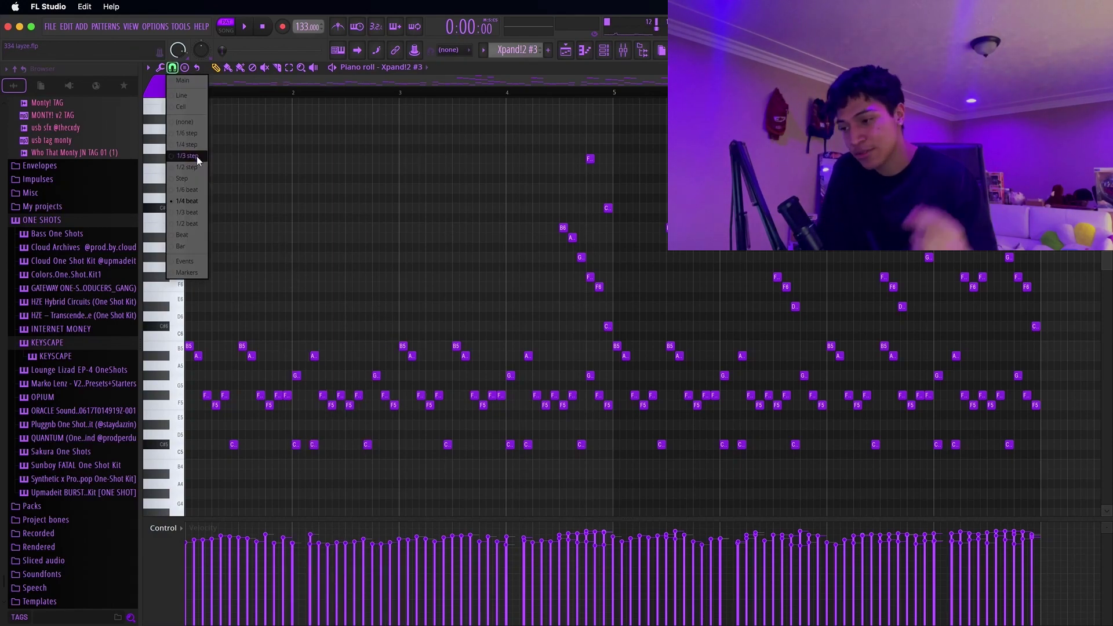
{"action": "left_click", "coordinate": [193, 156]}
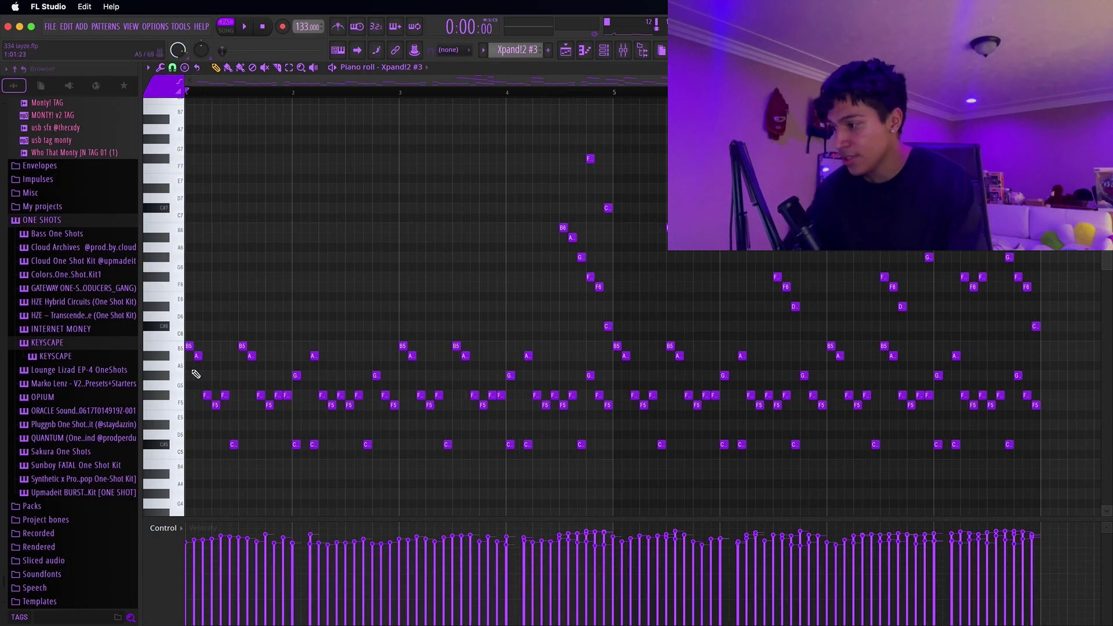
- Select the opening notes, the bar 3–4 phrases and the high descending run ending bar 4 to examine the Xpand!2 #3 part
{"action": "scroll", "coordinate": [194, 376], "scroll_direction": "up", "scroll_amount": 5}
{"action": "scroll", "coordinate": [198, 380], "scroll_direction": "down", "scroll_amount": 4}
{"action": "left_click_drag", "start_coordinate": [206, 378], "coordinate": [192, 342]}
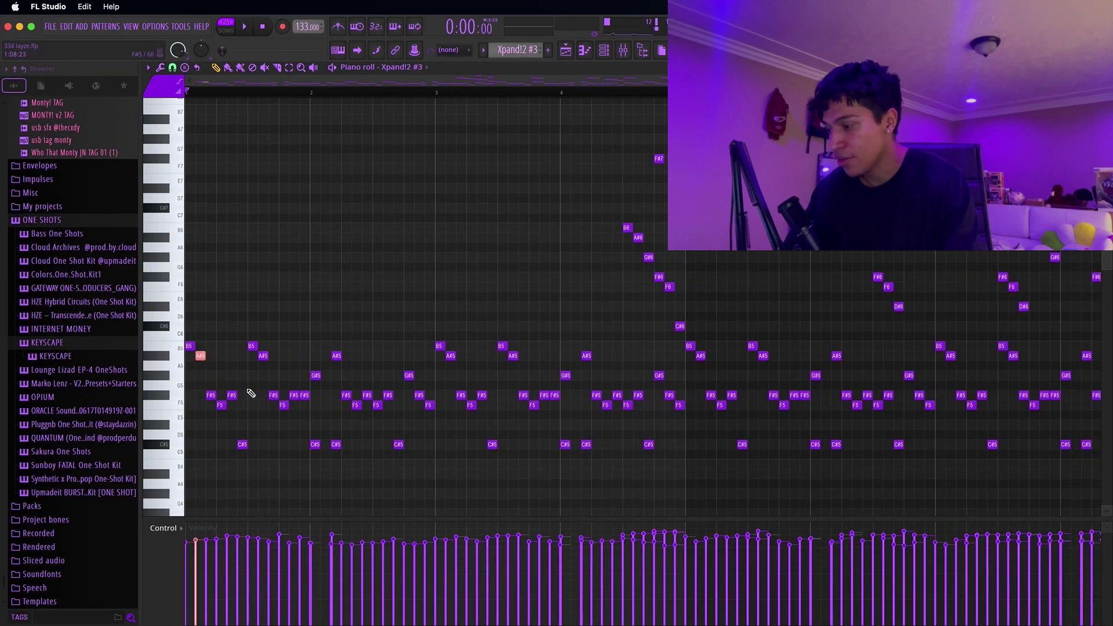
{"action": "scroll", "coordinate": [252, 397], "scroll_direction": "down", "scroll_amount": 1}
{"action": "left_click_drag", "start_coordinate": [229, 459], "coordinate": [616, 301]}
{"action": "left_click_drag", "start_coordinate": [554, 487], "coordinate": [405, 343]}
{"action": "left_click_drag", "start_coordinate": [537, 335], "coordinate": [634, 164]}
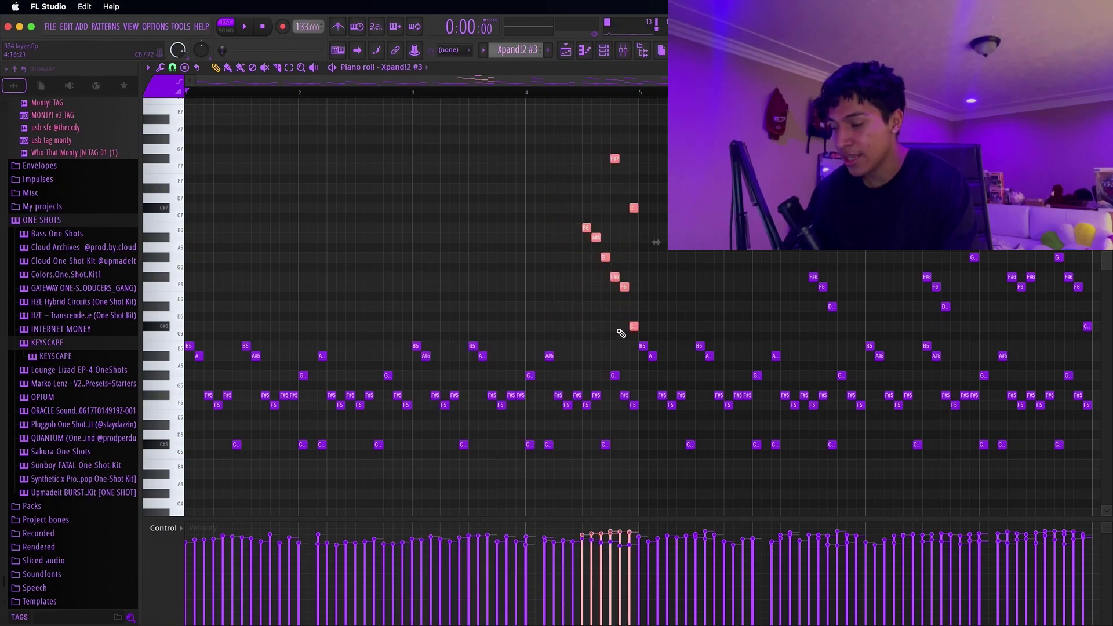
{"action": "left_click_drag", "start_coordinate": [620, 336], "coordinate": [640, 350]}
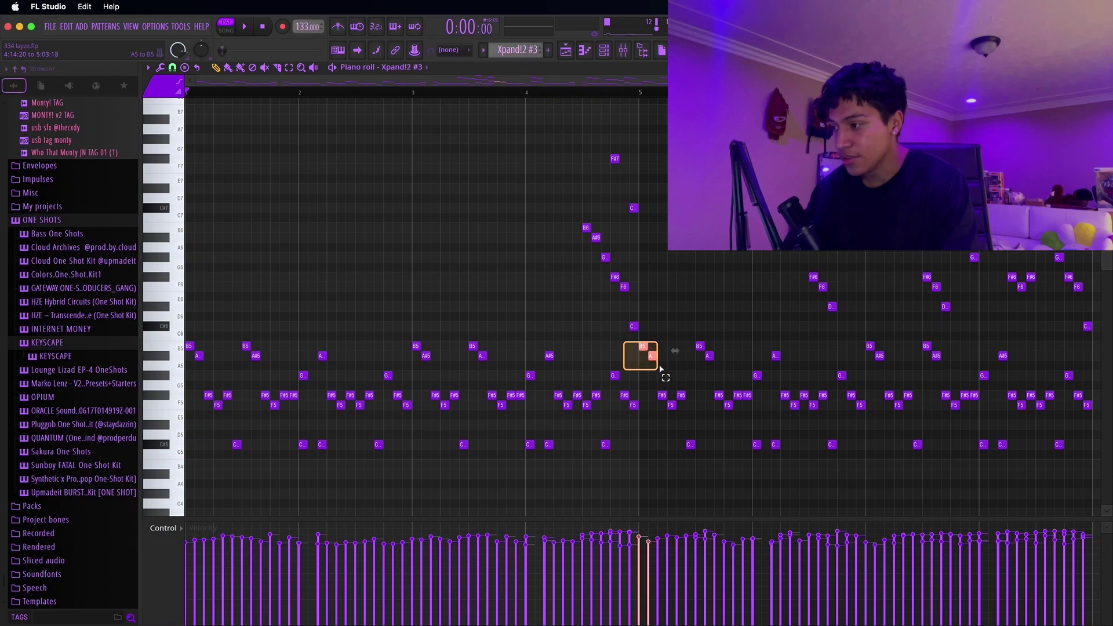
- Select the first and last four bars of the Xpand!2 #3 part and its high bar 4 notes for comparison
{"action": "scroll", "coordinate": [597, 263], "scroll_direction": "down", "scroll_amount": 2}
{"action": "left_click_drag", "start_coordinate": [524, 438], "coordinate": [143, 263]}
{"action": "left_click_drag", "start_coordinate": [563, 439], "coordinate": [990, 287]}
{"action": "left_click_drag", "start_coordinate": [568, 232], "coordinate": [603, 195]}
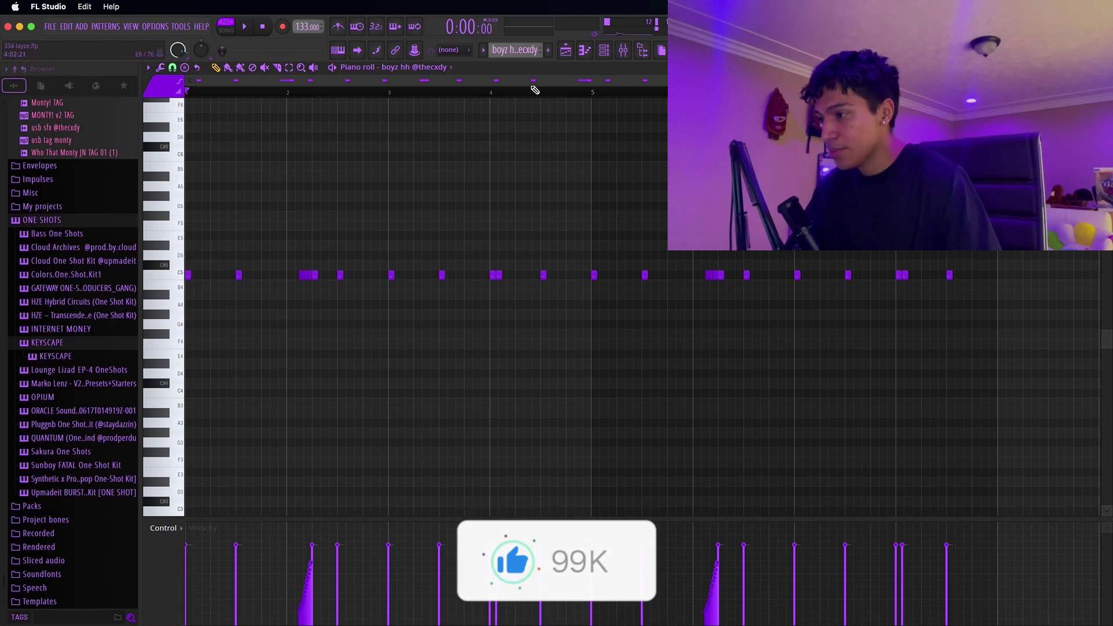
- Show the playlist arrangement and select the hi-hat clips on Tracks 11 and 12 from bar 9 to compare their rhythms
{"action": "left_click", "coordinate": [584, 49]}
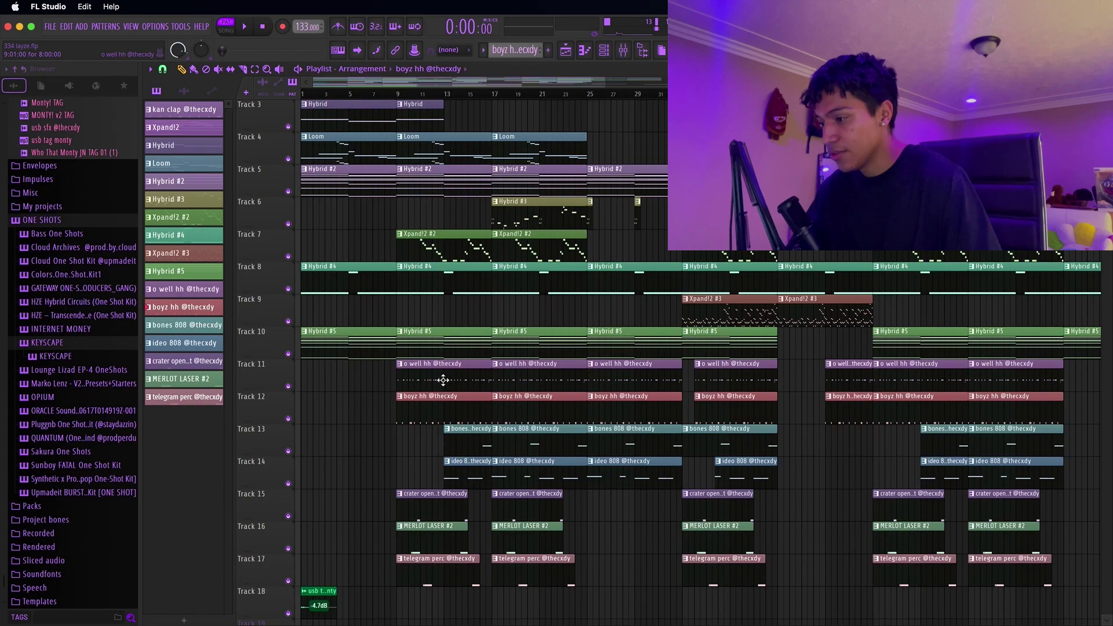
{"action": "scroll", "coordinate": [390, 398], "scroll_direction": "up", "scroll_amount": 6}
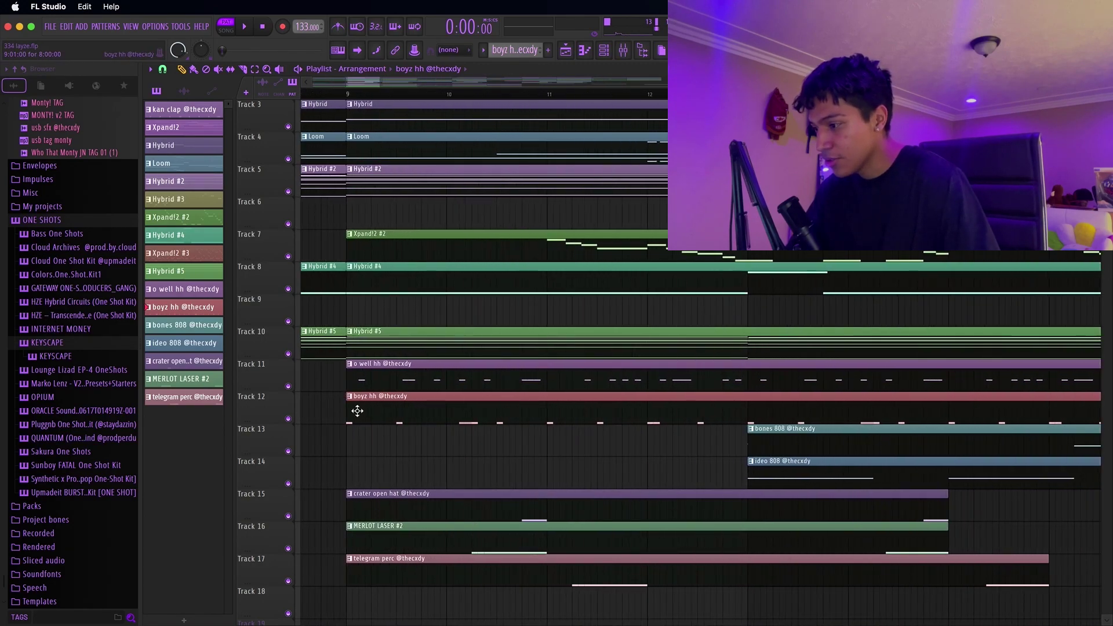
{"action": "scroll", "coordinate": [360, 411], "scroll_direction": "up", "scroll_amount": 1}
{"action": "left_click_drag", "start_coordinate": [350, 442], "coordinate": [359, 378]}
{"action": "left_click_drag", "start_coordinate": [403, 436], "coordinate": [424, 381]}
{"action": "left_click_drag", "start_coordinate": [527, 468], "coordinate": [570, 401]}
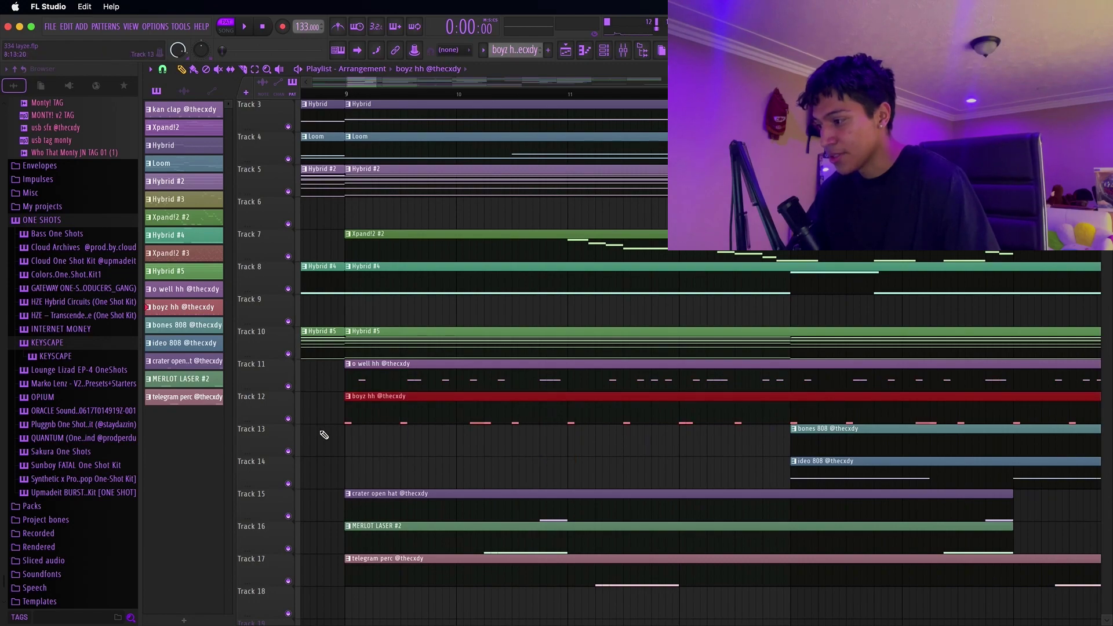
- Solo Track 12, enable Track 11 alongside it, and play the two hi-hat patterns from bar 9
{"action": "right_click", "coordinate": [291, 419]}
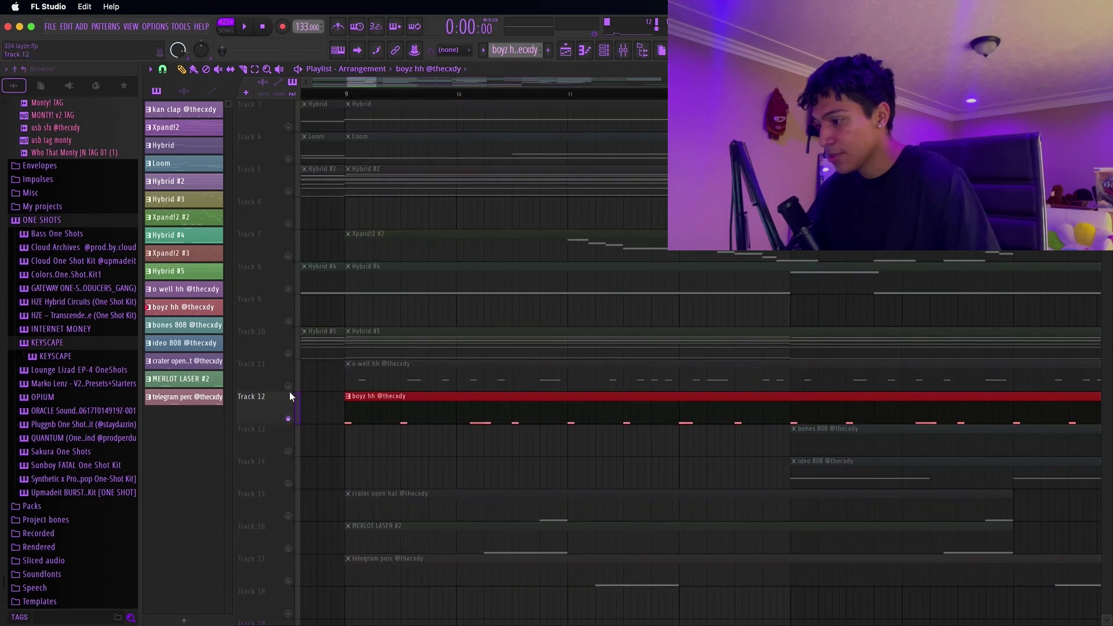
{"action": "left_click", "coordinate": [293, 387]}
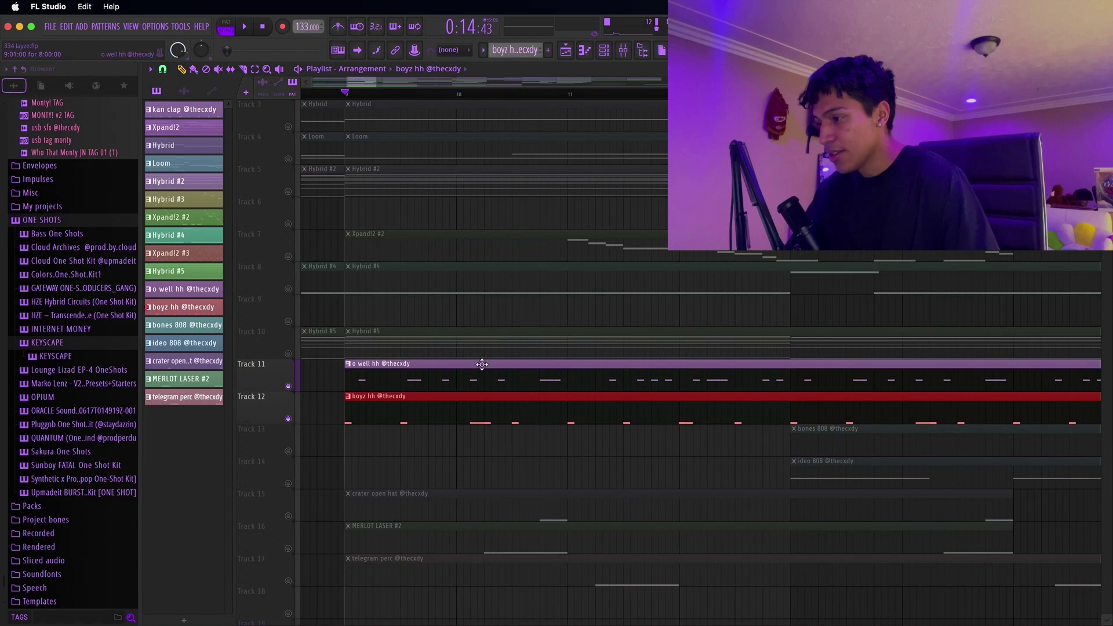
{"action": "scroll", "coordinate": [482, 364], "scroll_direction": "down", "scroll_amount": 5}
{"action": "key", "text": "space"}
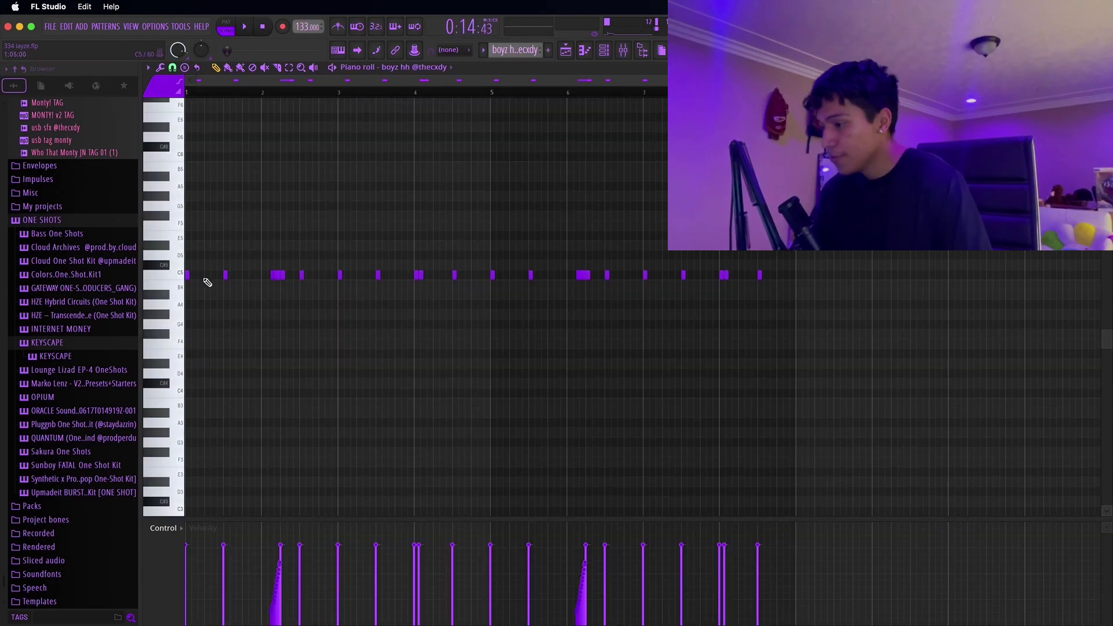
- Examine the boyz hh pattern's first hit, bar 2 roll and four-bar halves, and look over the o well hh notes
{"action": "scroll", "coordinate": [207, 301], "scroll_direction": "up", "scroll_amount": 2}
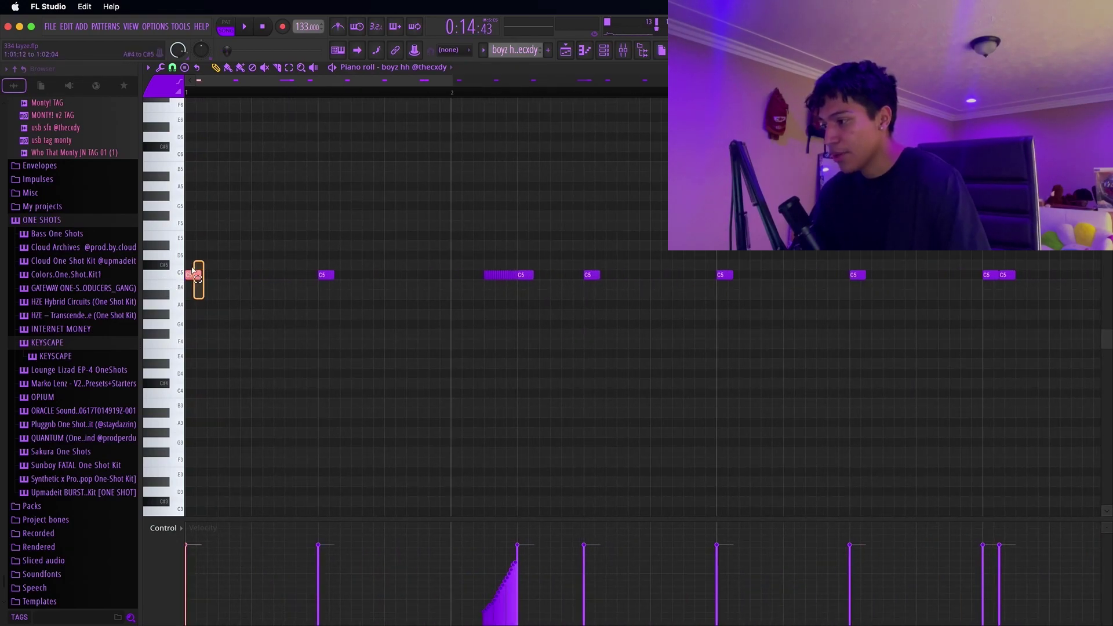
{"action": "left_click", "coordinate": [515, 276]}
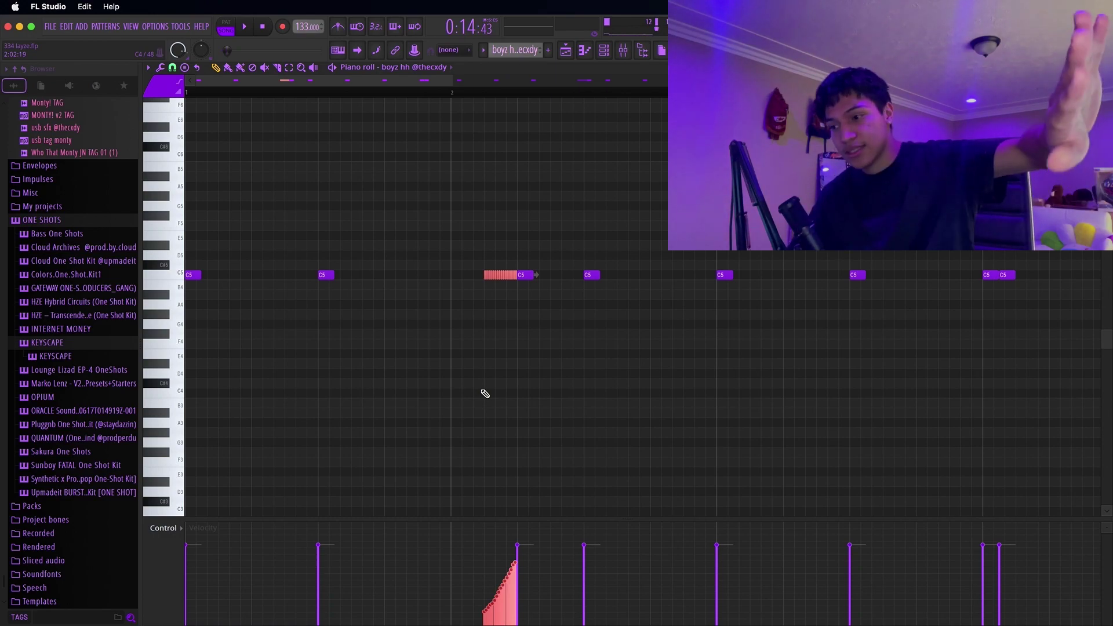
{"action": "scroll", "coordinate": [710, 339], "scroll_direction": "down", "scroll_amount": 4}
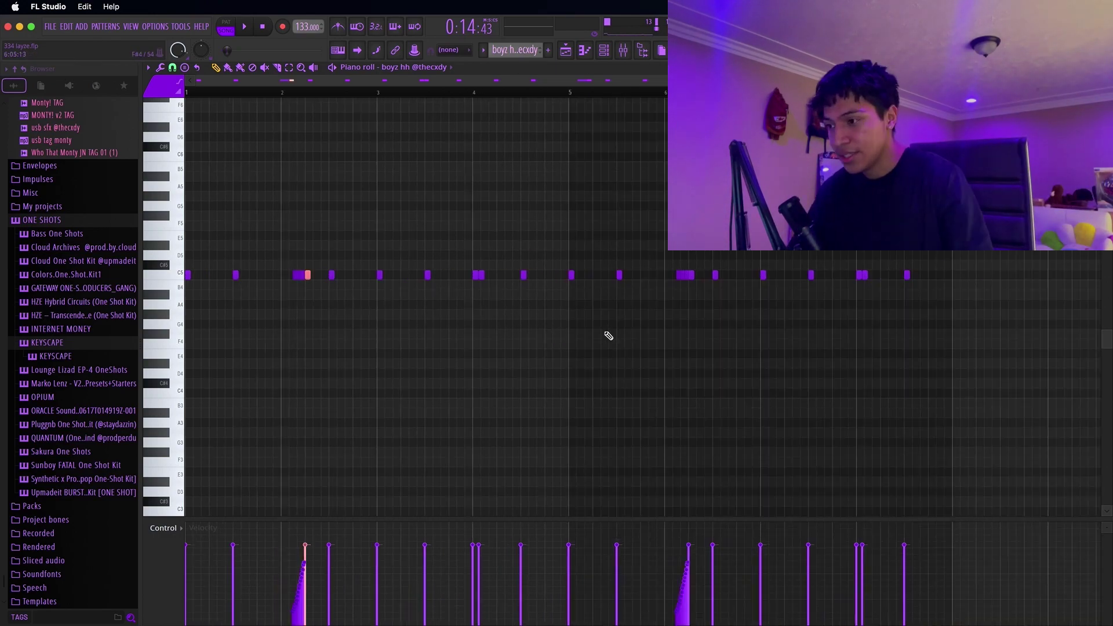
{"action": "left_click_drag", "start_coordinate": [554, 306], "coordinate": [114, 213]}
{"action": "left_click_drag", "start_coordinate": [542, 301], "coordinate": [985, 164]}
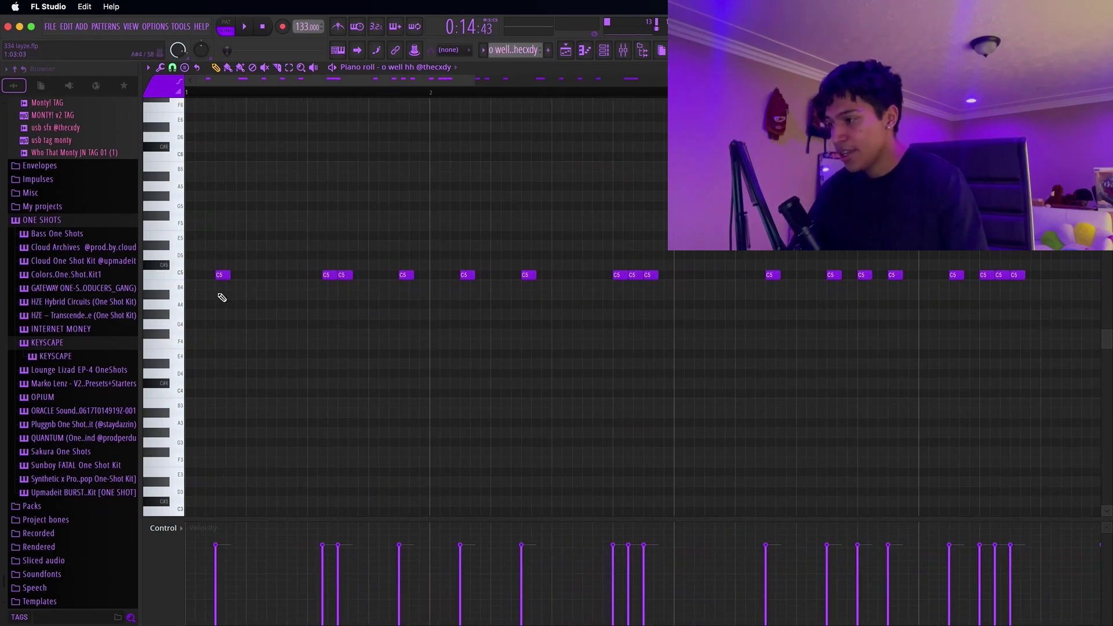
{"action": "scroll", "coordinate": [206, 298], "scroll_direction": "down", "scroll_amount": 3}
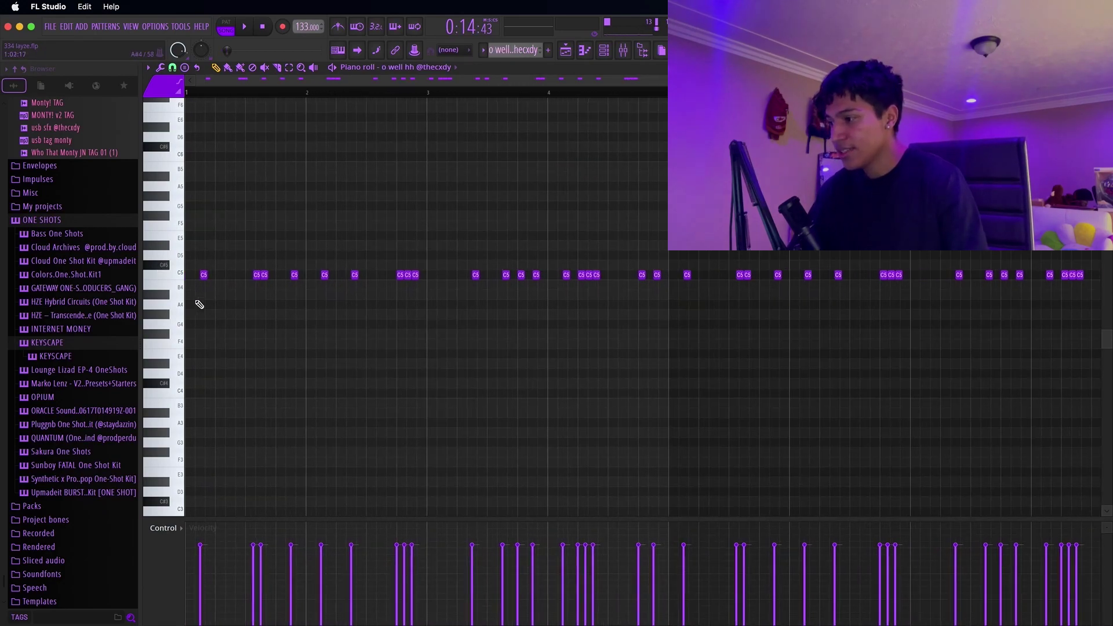
{"action": "scroll", "coordinate": [205, 274], "scroll_direction": "up", "scroll_amount": 1}
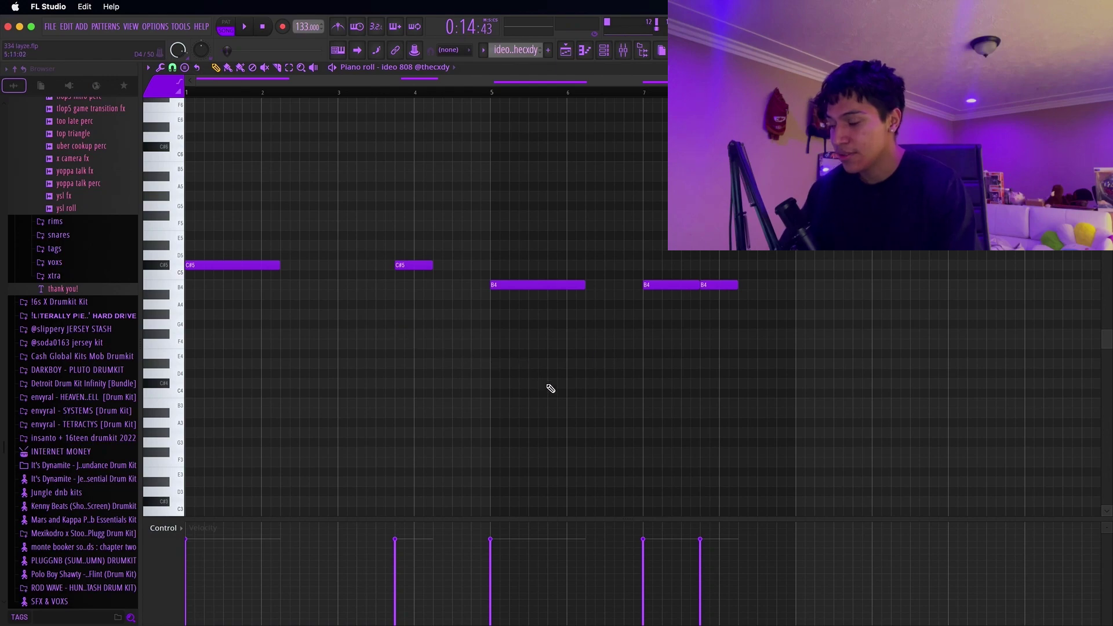
- Play the ideo 808 pattern through to bar 7 and stop playback
{"action": "key", "text": "space"}
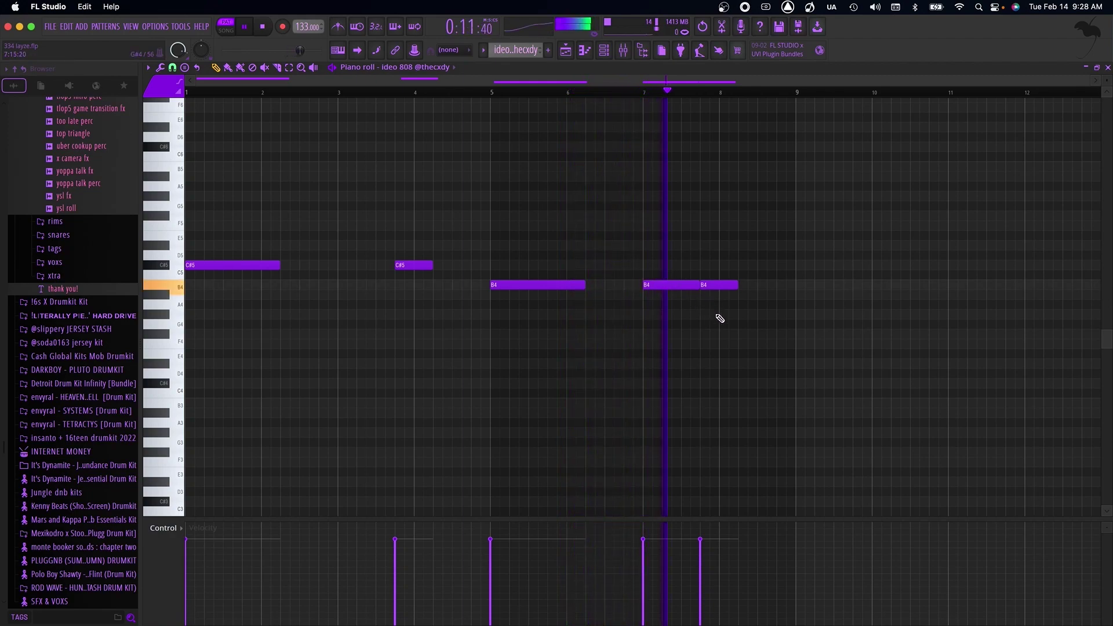
{"action": "key", "text": "space"}
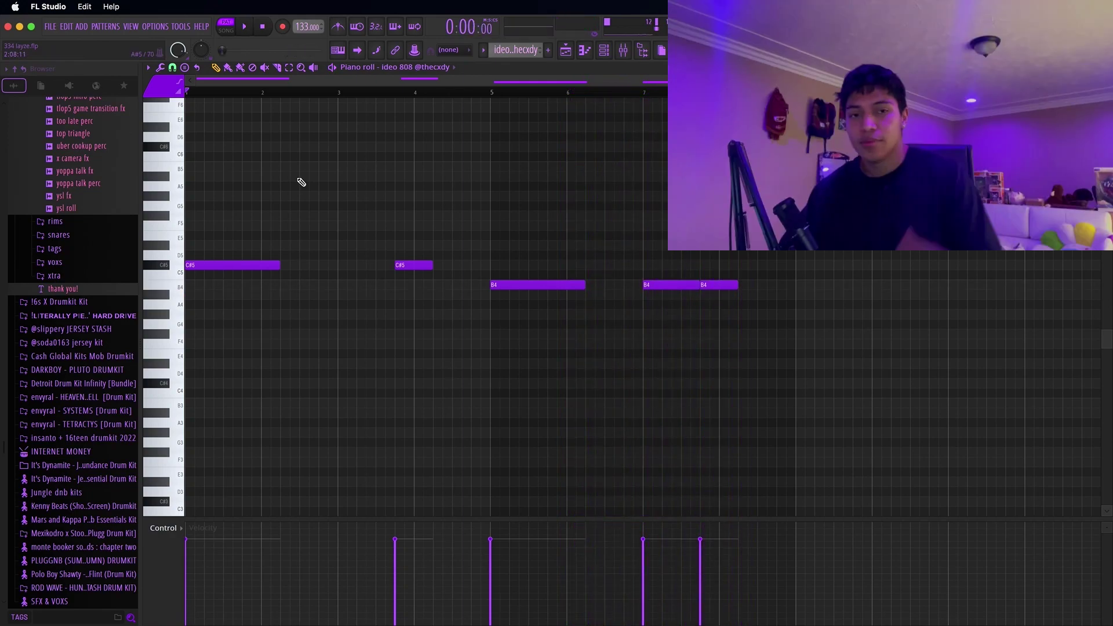
- Move the MERLOT LASER #2 pattern's playback to its C5 note in bar 6
{"action": "left_click", "coordinate": [591, 55]}
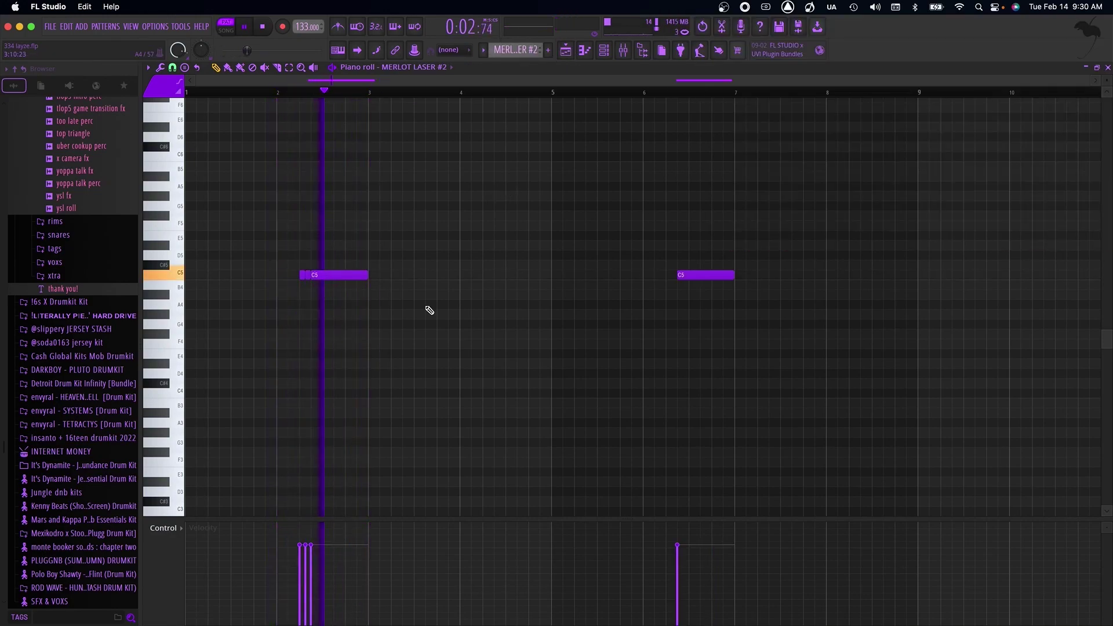
{"action": "left_click", "coordinate": [675, 93]}
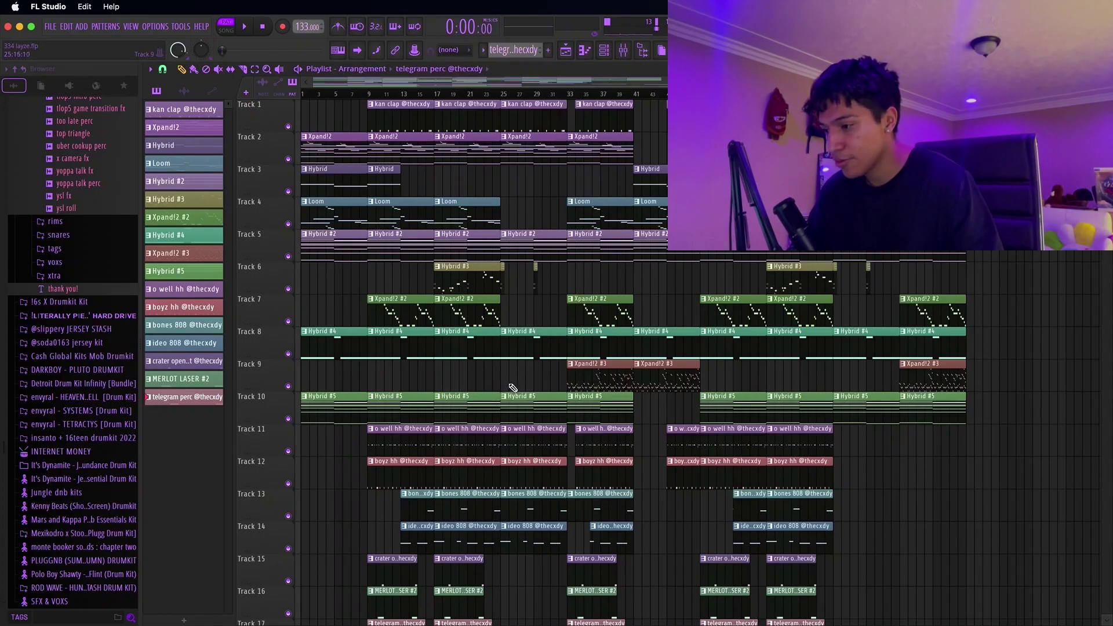
- Select the melody clips of the bars 1–8 intro and all clips starting at bars 9 and 17 to examine the arrangement
{"action": "left_click_drag", "start_coordinate": [511, 387], "coordinate": [642, 384]}
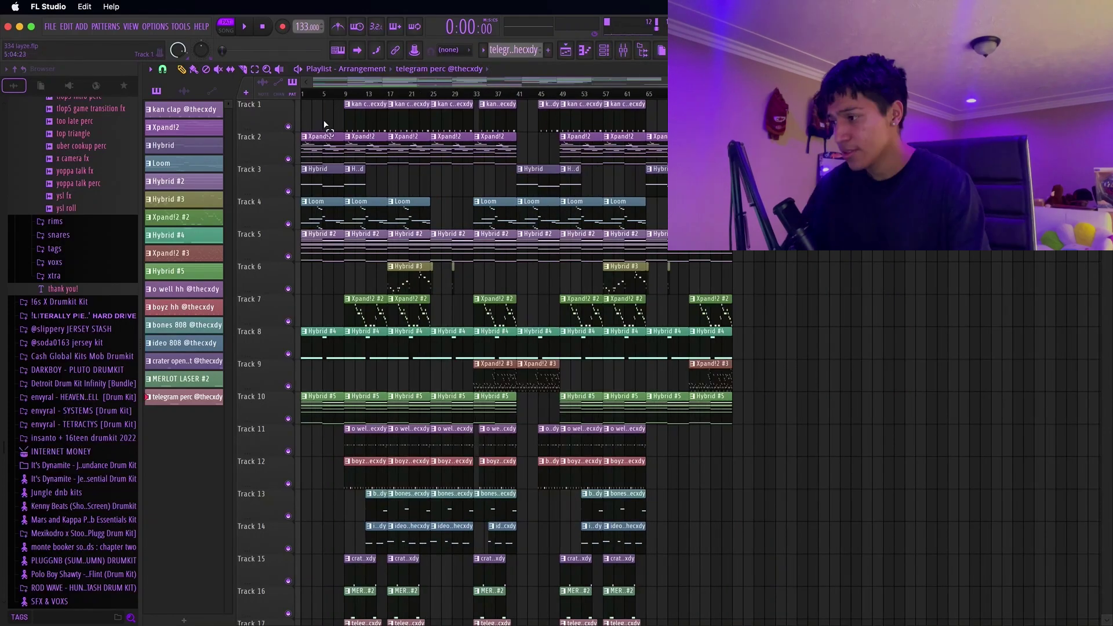
{"action": "left_click_drag", "start_coordinate": [323, 123], "coordinate": [302, 476]}
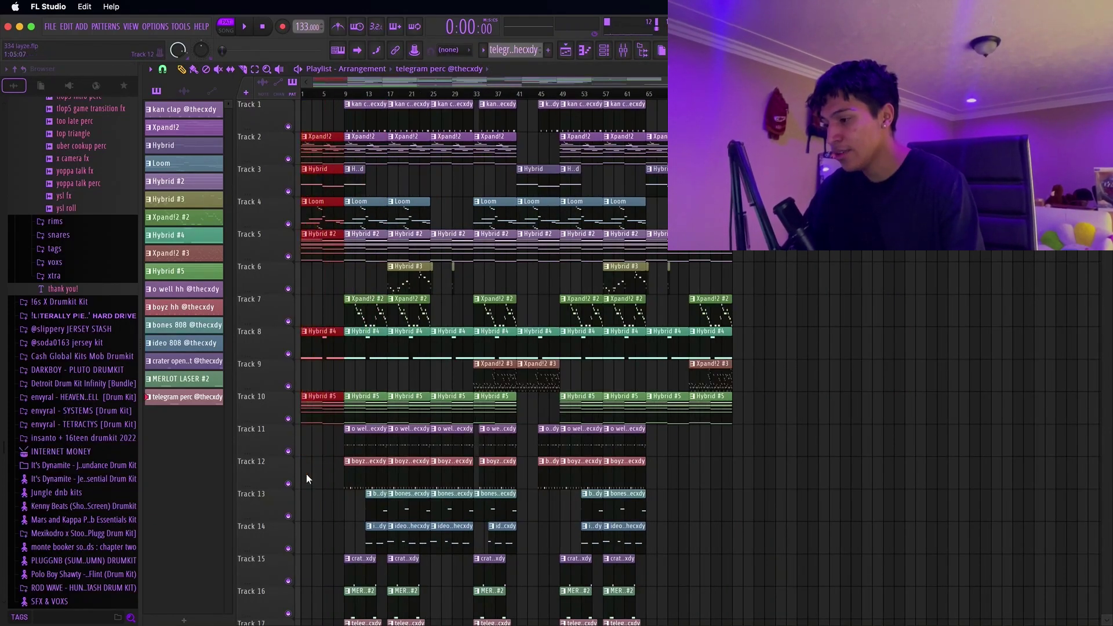
{"action": "scroll", "coordinate": [412, 527], "scroll_direction": "down", "scroll_amount": 1, "text": "ctrl"}
{"action": "scroll", "coordinate": [404, 485], "scroll_direction": "down", "scroll_amount": 1}
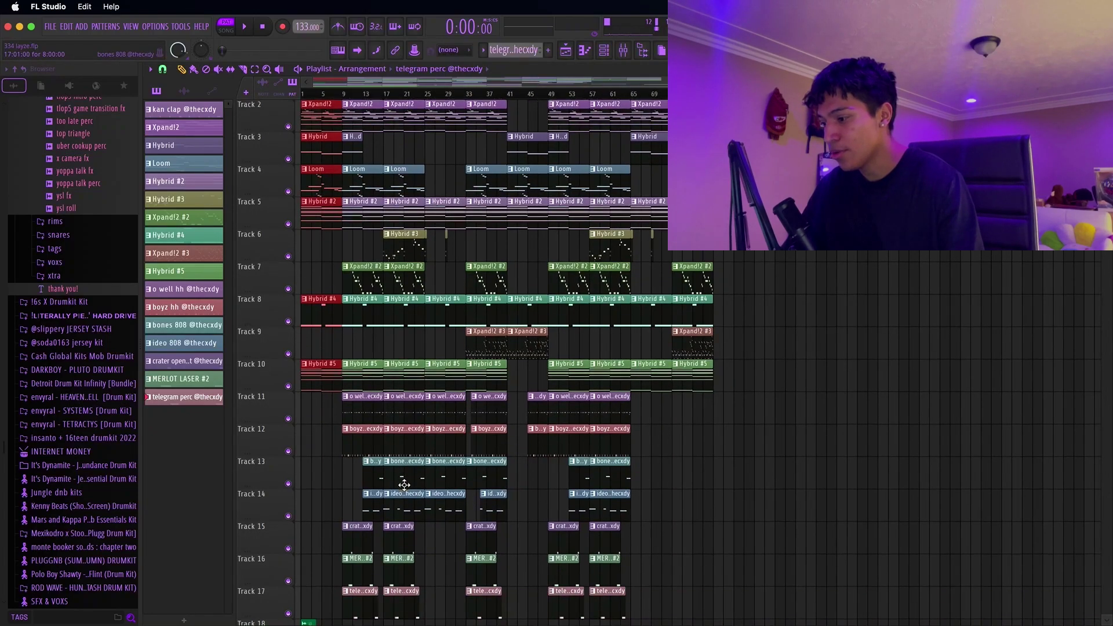
{"action": "left_click_drag", "start_coordinate": [354, 618], "coordinate": [408, 116]}
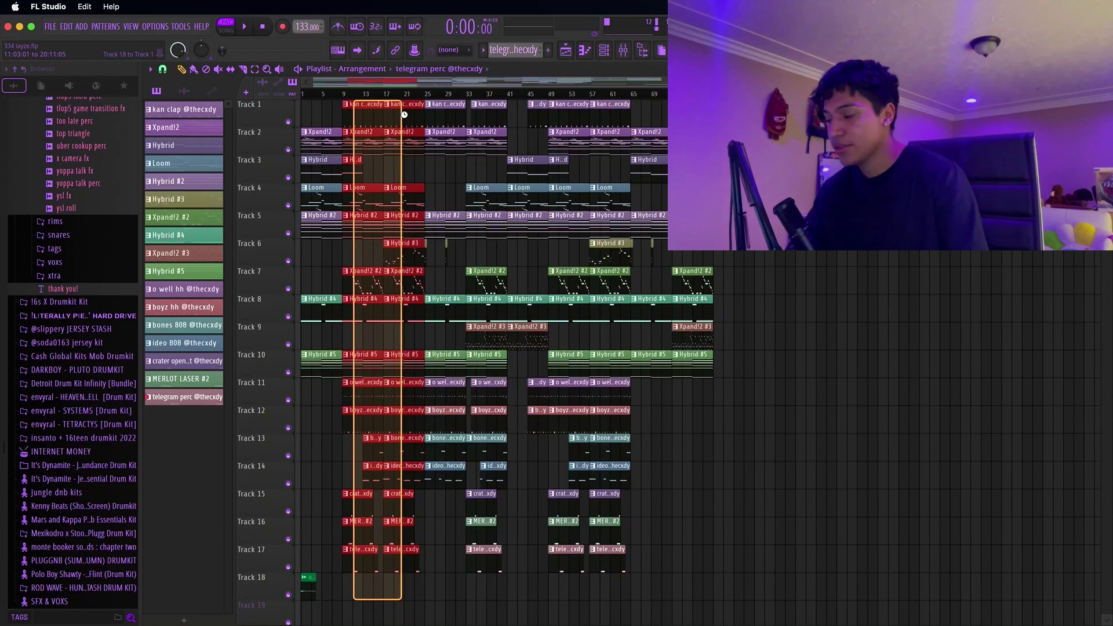
{"action": "left_click_drag", "start_coordinate": [402, 114], "coordinate": [405, 114]}
- Select the clips of the middle sections, the section from bar 49 and the outro from bar 65, and clear the selection
{"action": "left_click_drag", "start_coordinate": [443, 599], "coordinate": [542, 120]}
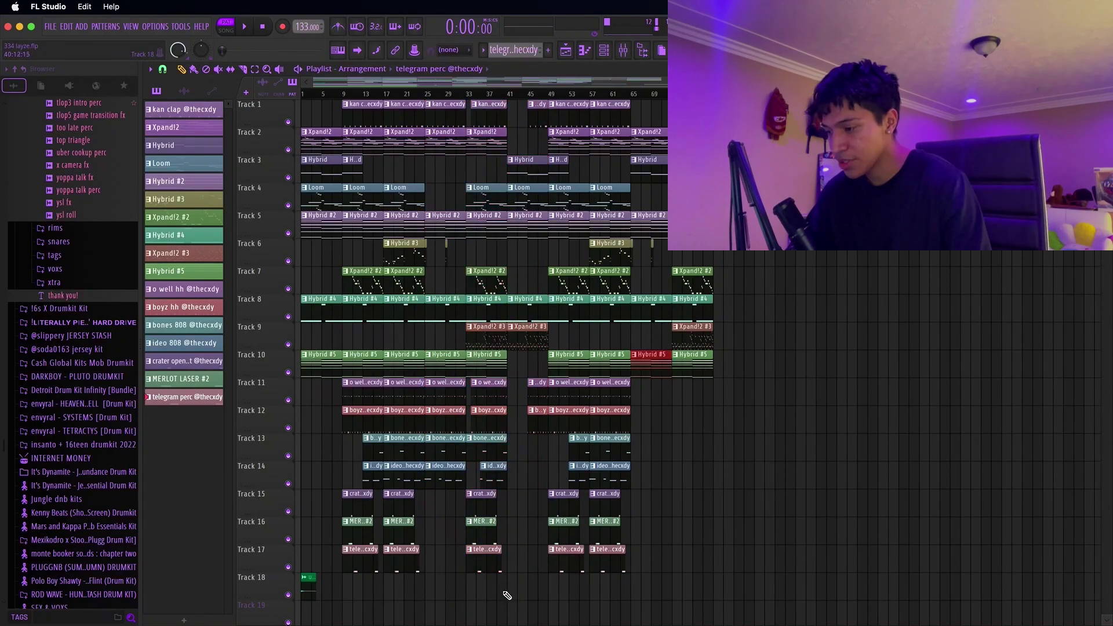
{"action": "left_click_drag", "start_coordinate": [504, 592], "coordinate": [585, 394]}
{"action": "left_click_drag", "start_coordinate": [567, 588], "coordinate": [636, 113]}
{"action": "left_click_drag", "start_coordinate": [654, 424], "coordinate": [710, 128]}
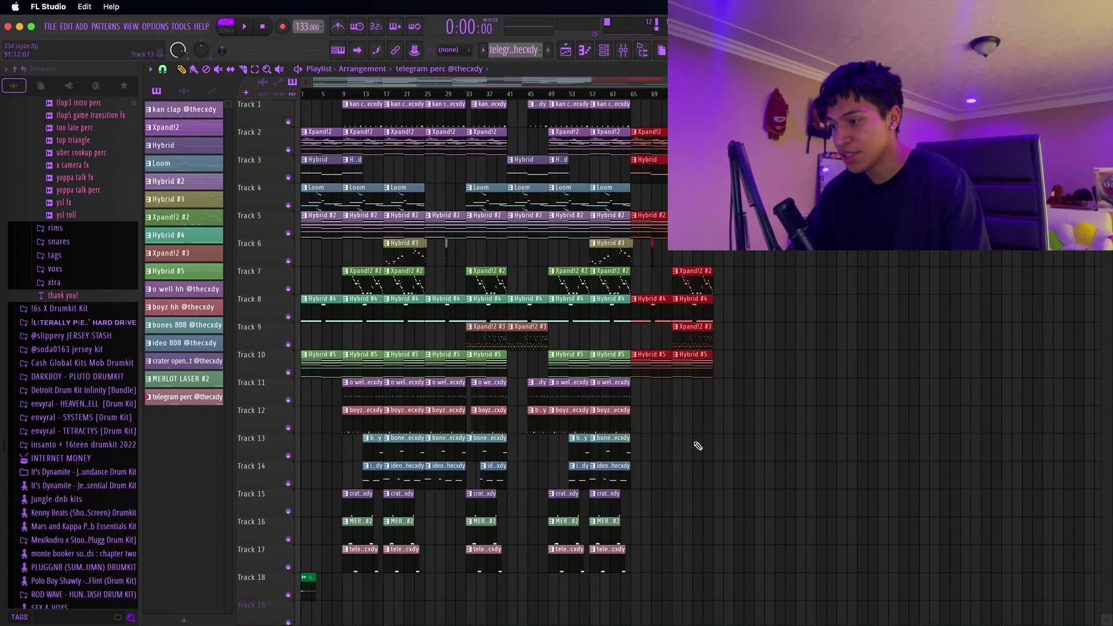
{"action": "left_click", "coordinate": [763, 462], "text": "super"}
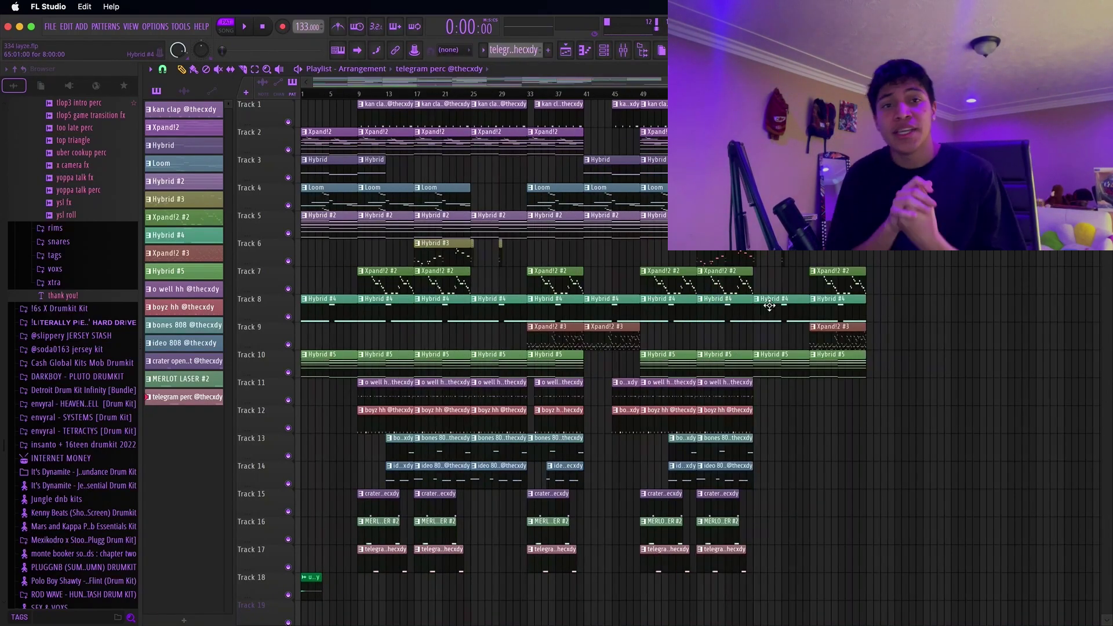